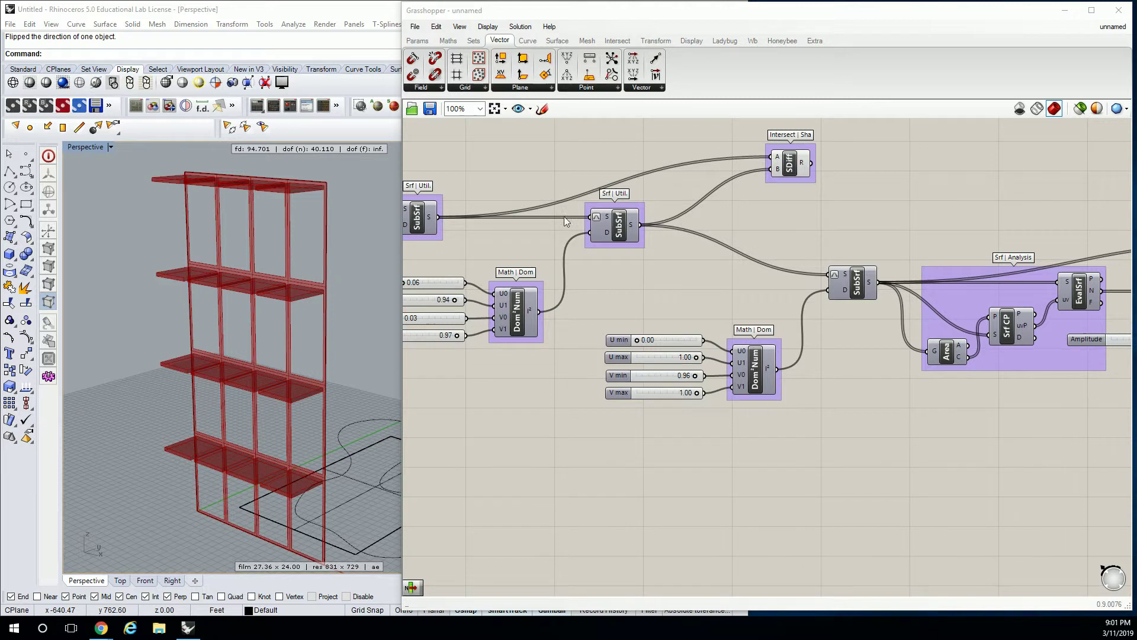
Create a four-corner-point surface over the shelf's front face, picking lower-right, upper-right, upper-left and lower-left corners in that order
shift+right_drag(315, 271, 263, 305)
scroll(331, 260, down, 4)
scroll(230, 279, up, 5)
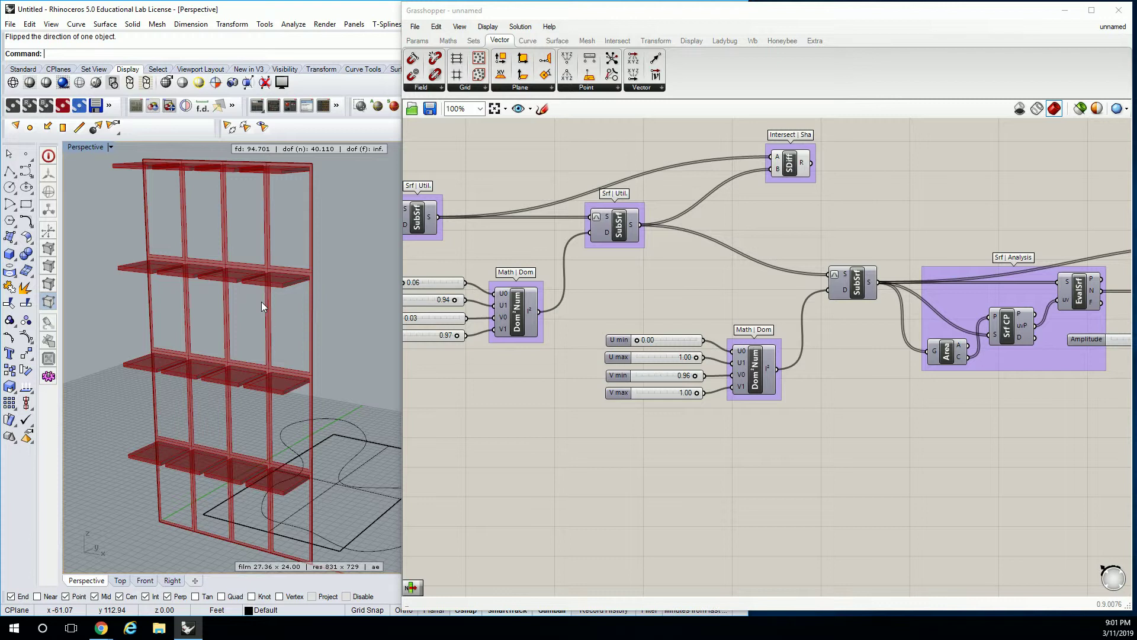
scroll(314, 276, down, 5)
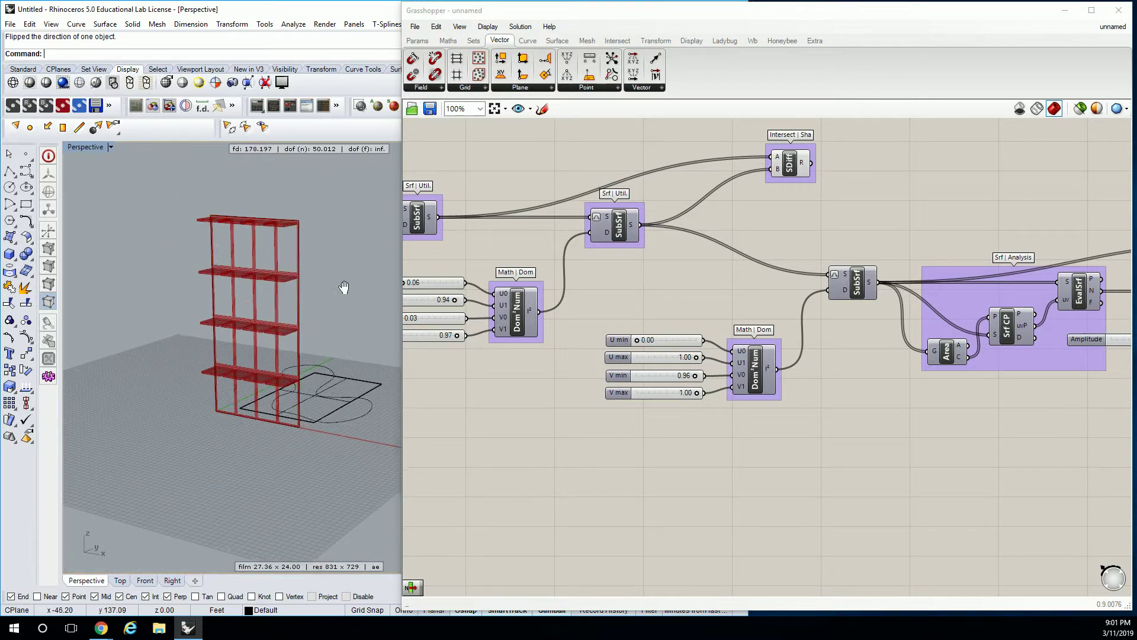
shift+right_drag(344, 287, 250, 300)
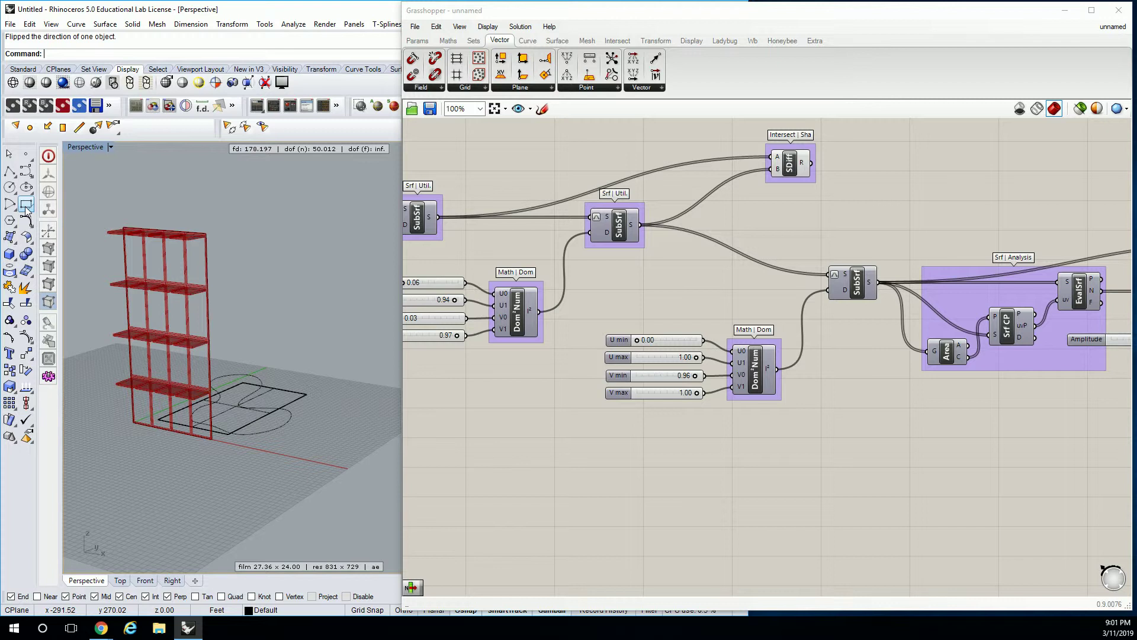
click(9, 237)
click(211, 438)
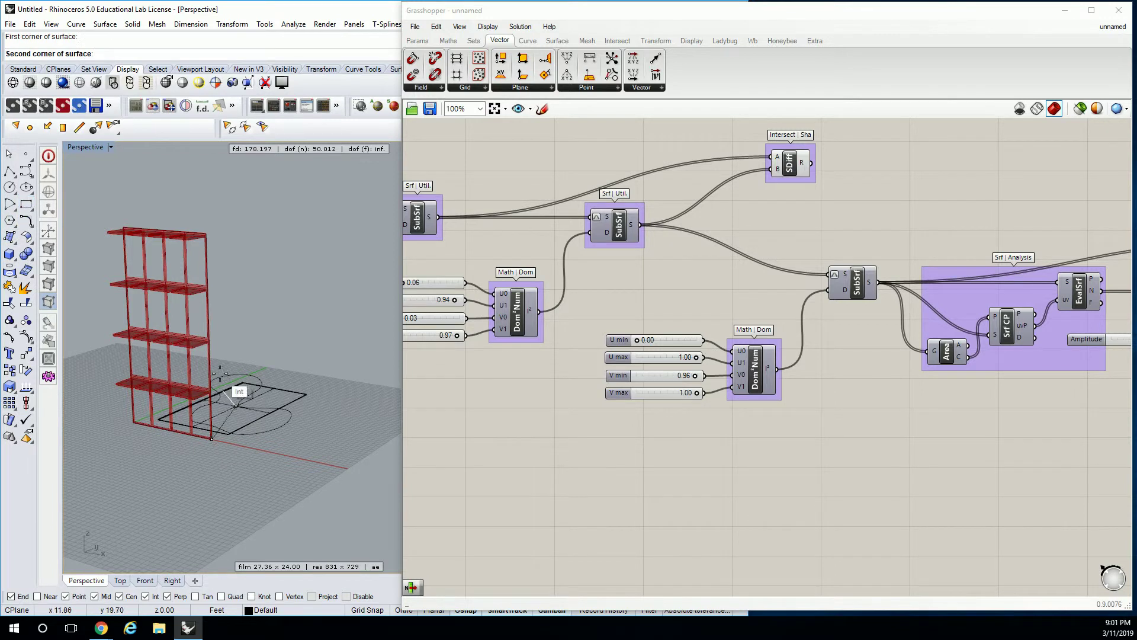
click(209, 234)
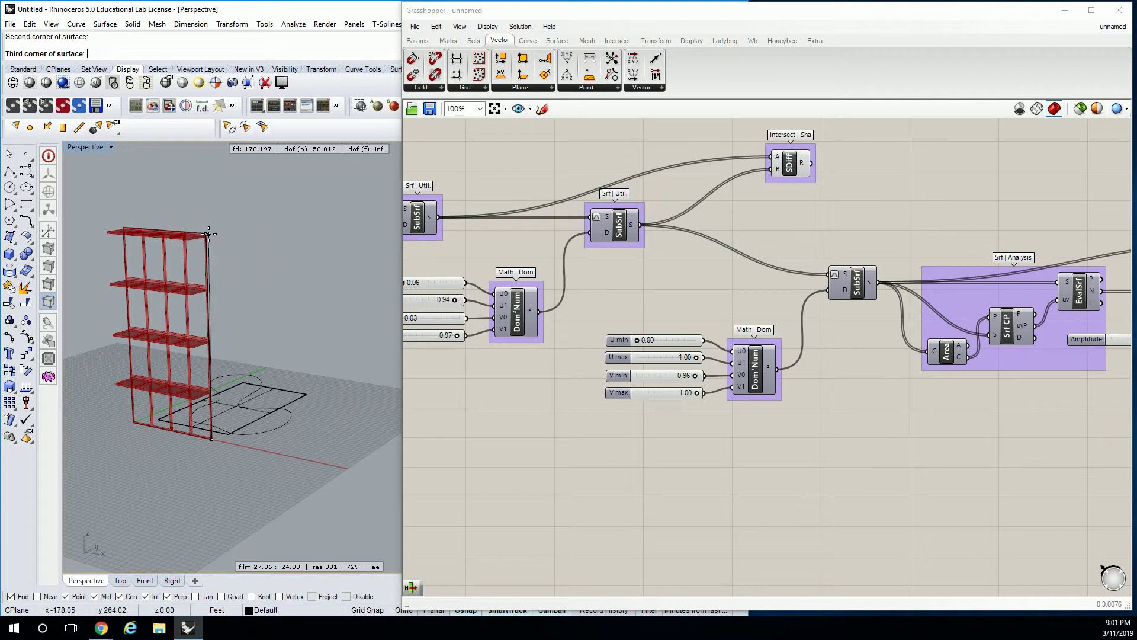
click(123, 228)
click(134, 422)
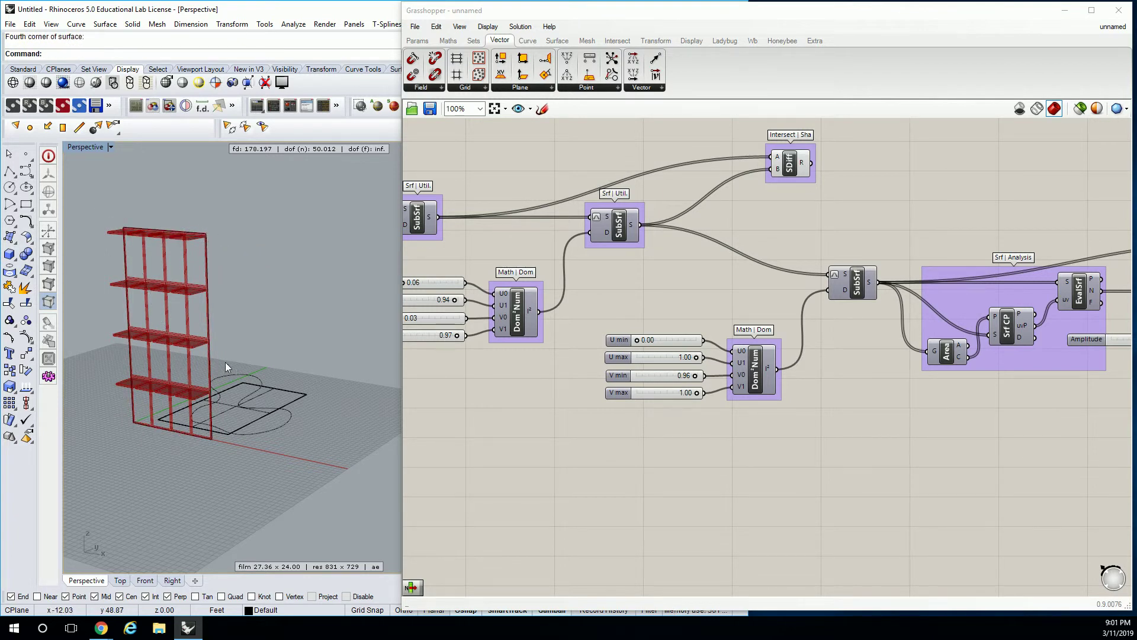
Move the newly drawn surface about 36 ft along the X axis, clear of the shelf
scroll(215, 343, up, 3)
right_drag(458, 416, 628, 417)
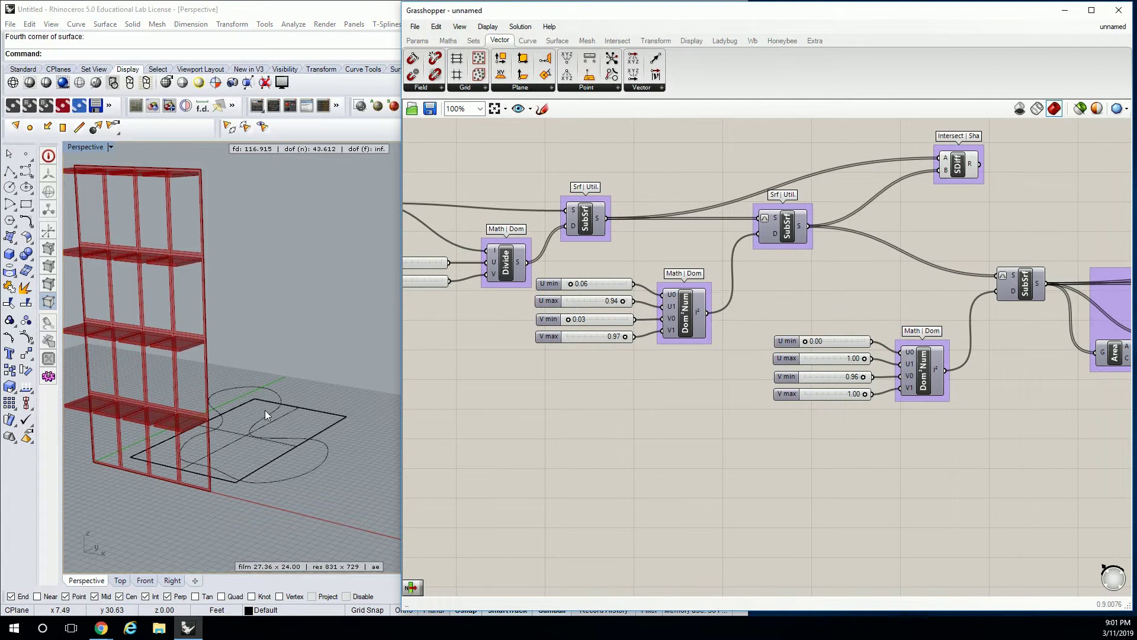
shift+right_drag(264, 410, 289, 408)
click(235, 365)
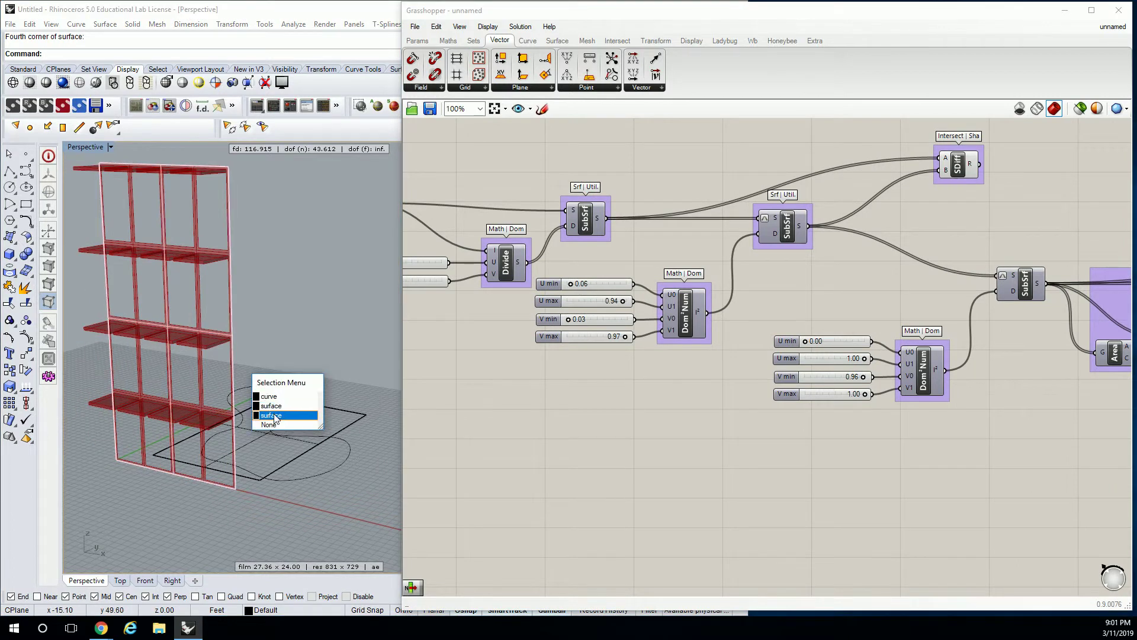
click(274, 415)
scroll(255, 381, down, 6)
drag(235, 360, 376, 386)
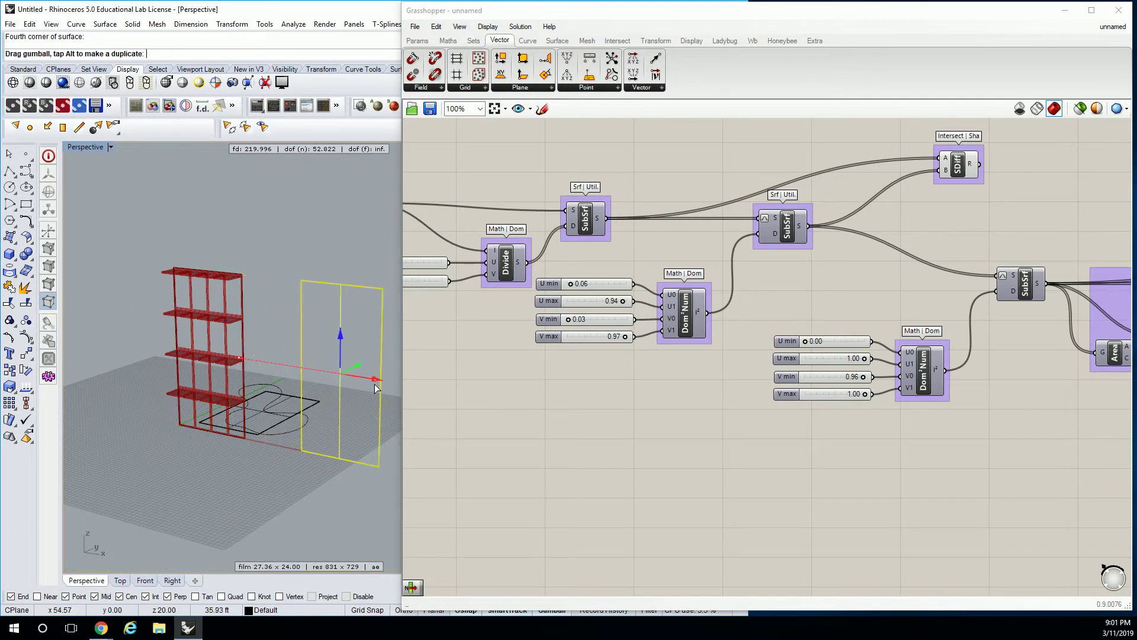
shift+right_drag(375, 386, 262, 364)
click(130, 323)
Hide the original surface at the shelf with the Hide command
right_drag(129, 323, 265, 354)
scroll(216, 370, up, 2)
click(230, 363)
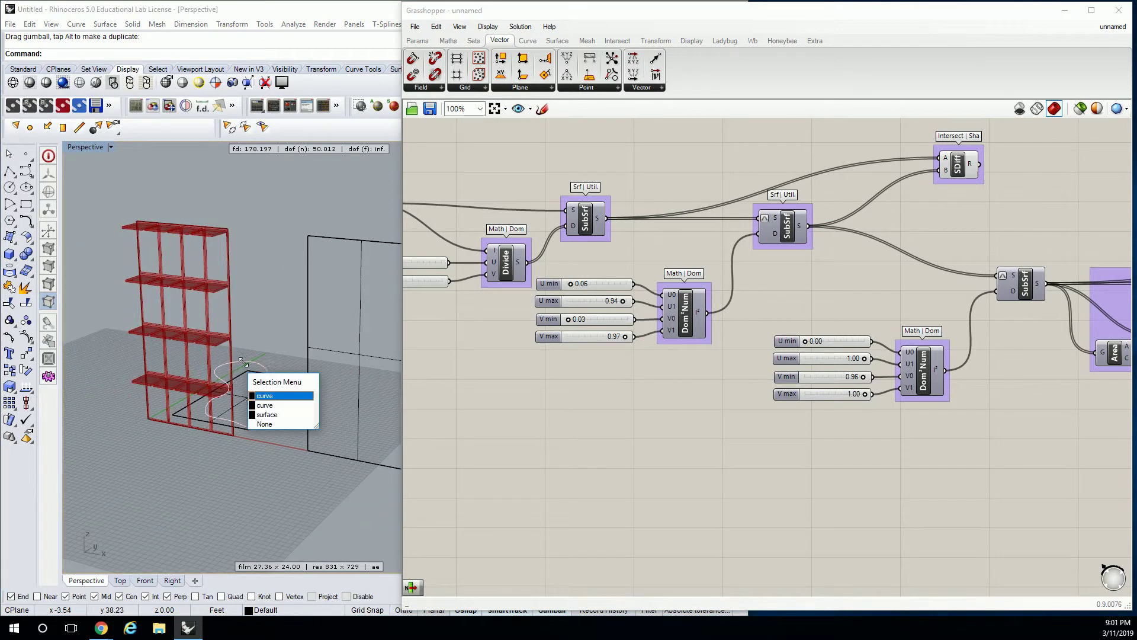
click(263, 416)
text(hide)
key(Return)
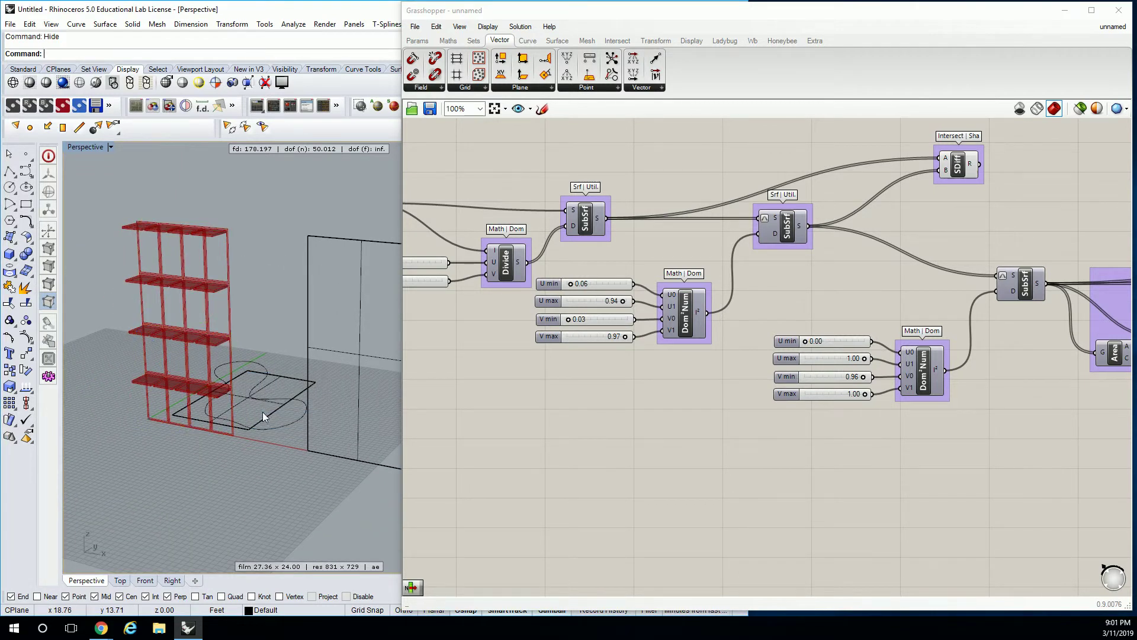
Create a second corner-point surface over the shelf front, picking lower-left, upper-left, upper-right and lower-right corners in that order
click(11, 235)
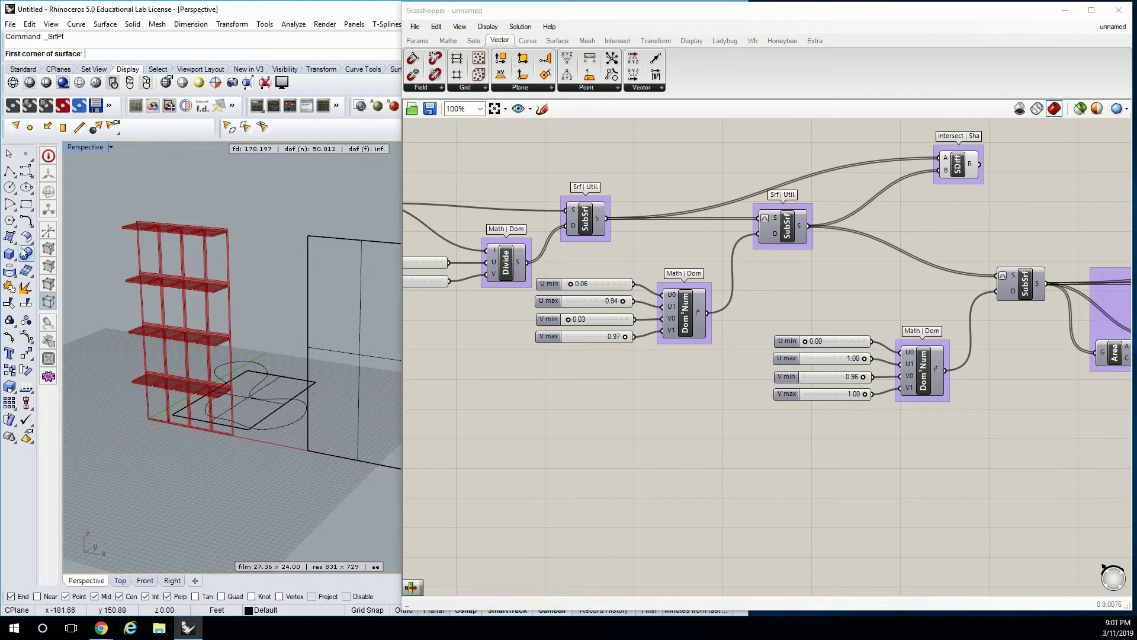
click(148, 419)
click(137, 222)
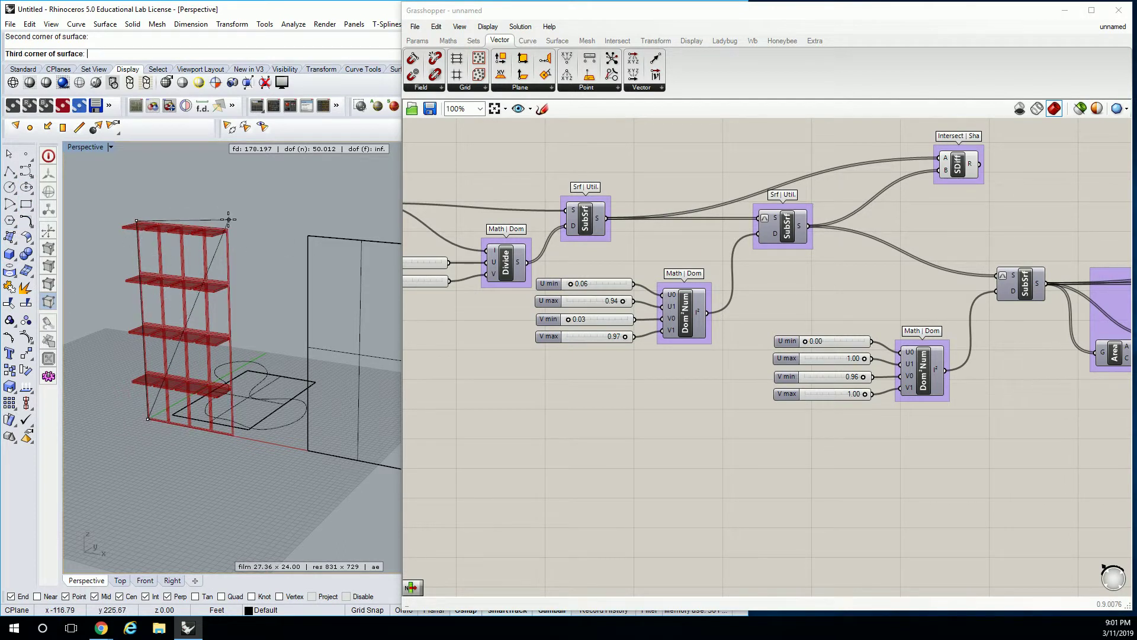
click(228, 229)
click(234, 434)
Move the second surface along the X axis until it stands beyond the first relocated surface
right_drag(236, 431, 190, 313)
click(193, 329)
click(229, 370)
drag(133, 343, 371, 379)
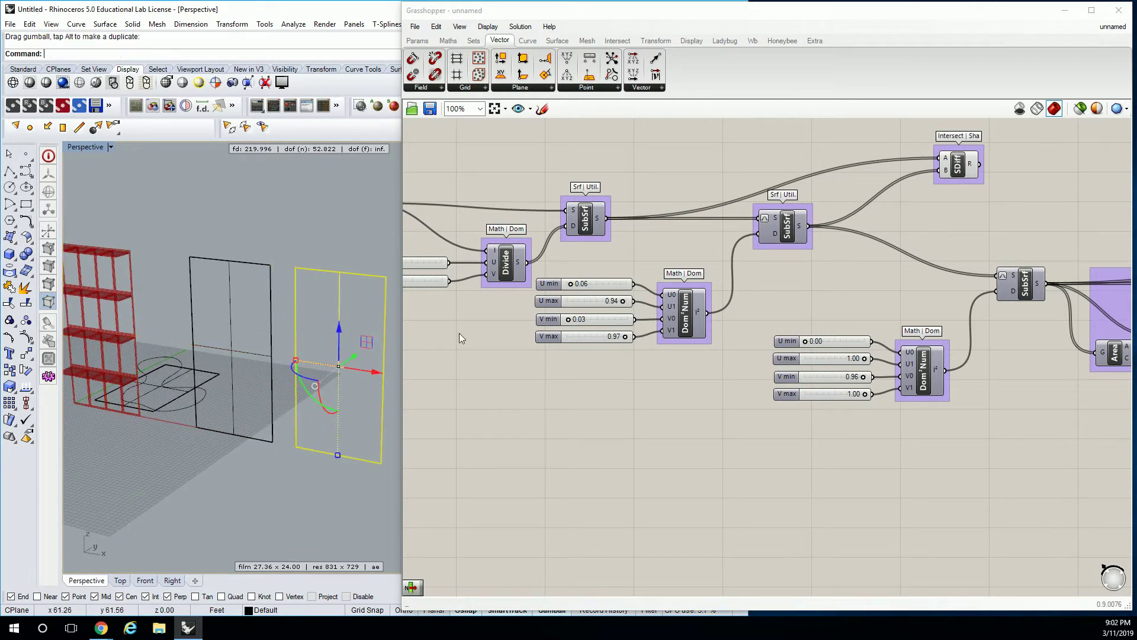
Set the Srf parameter in Grasshopper to reference the first relocated surface, the one nearer the shelf
scroll(504, 366, down, 5)
scroll(515, 260, up, 6)
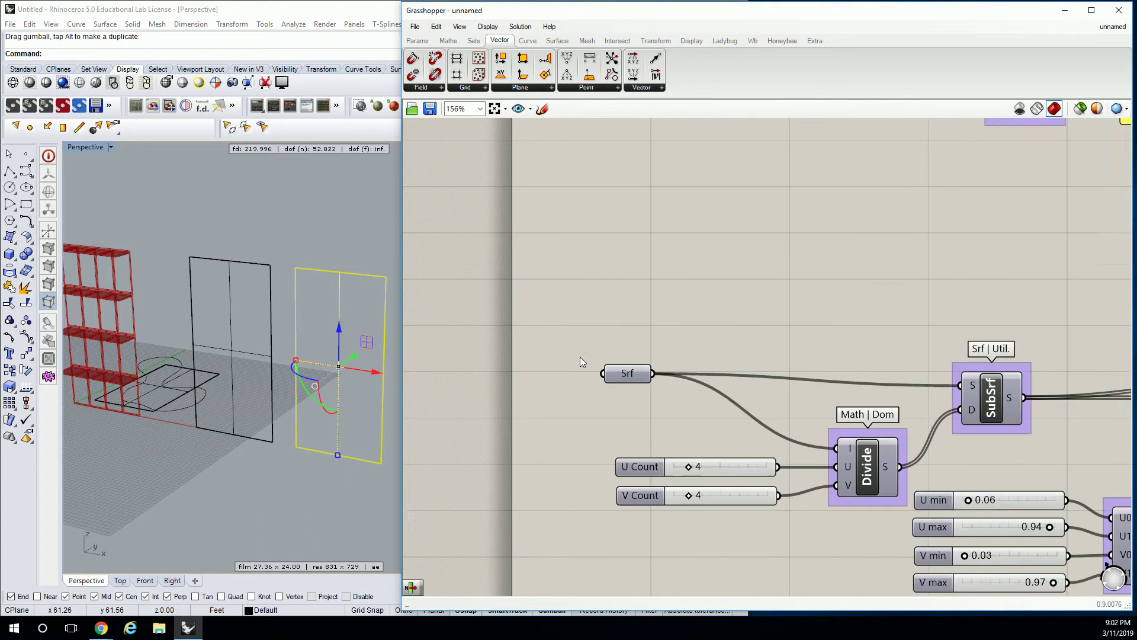
click(328, 231)
shift+right_drag(321, 248, 280, 227)
right_click(635, 375)
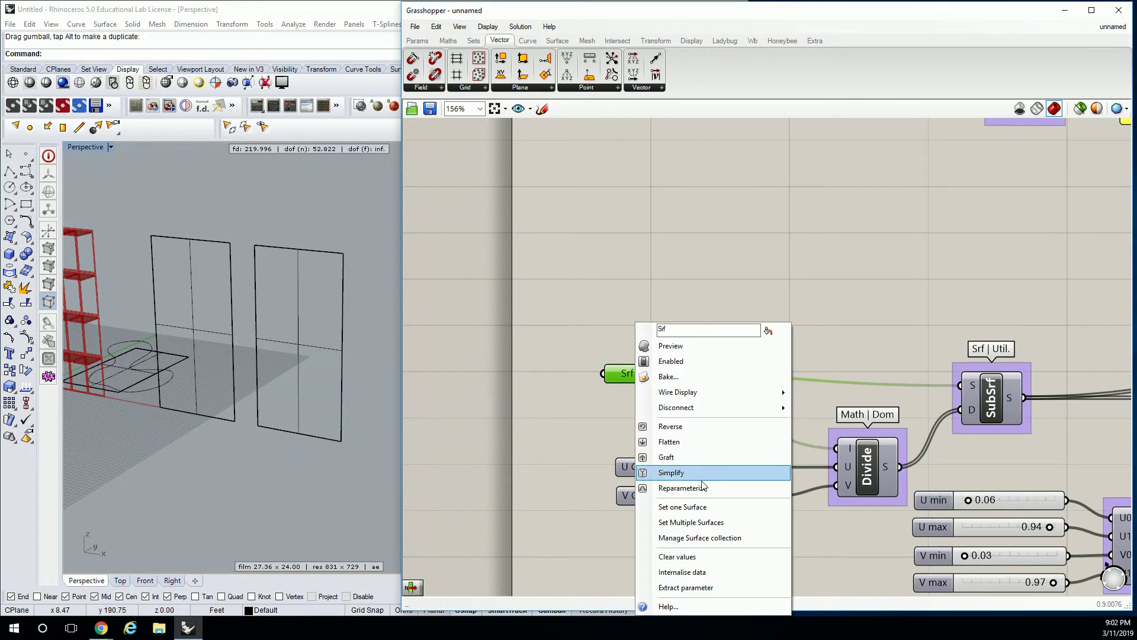
click(687, 506)
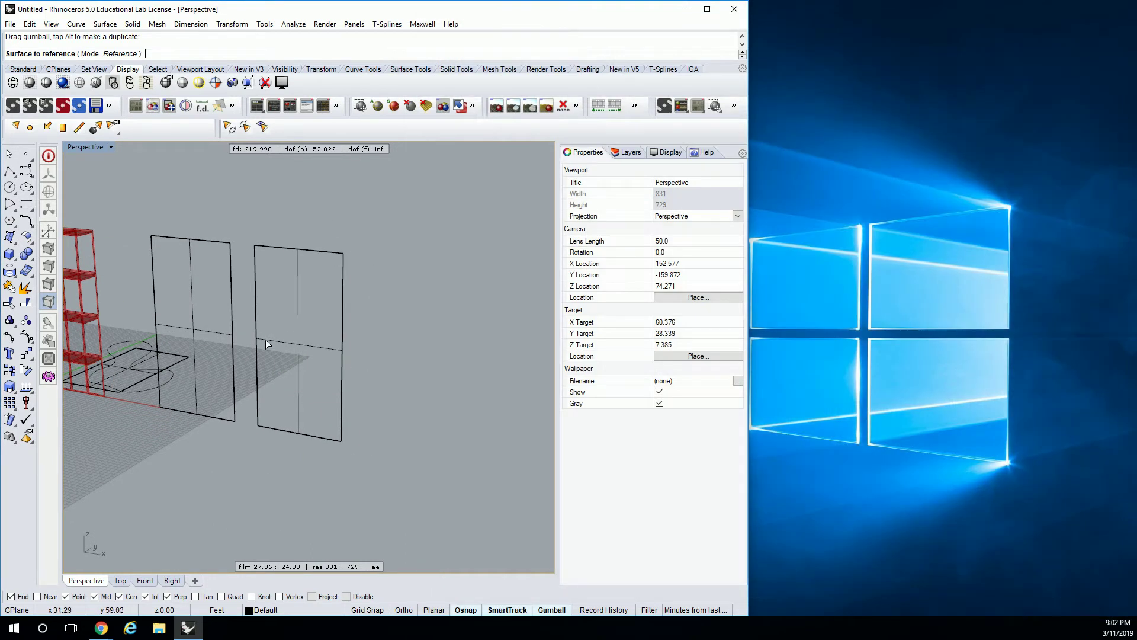
click(207, 332)
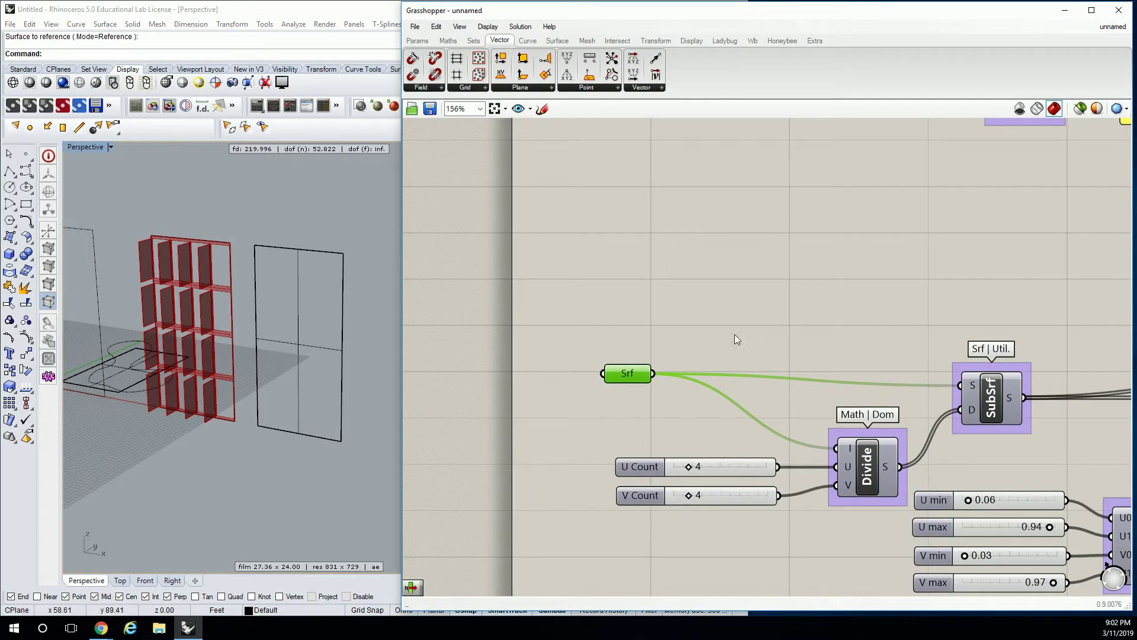
Swap the slider wires on the shelf strip's Dom²Num: 0.00 and 1.00 into V0 and V1, 0.96 and 1.00 into U0 and U1
right_drag(907, 400, 700, 267)
scroll(855, 399, up, 2)
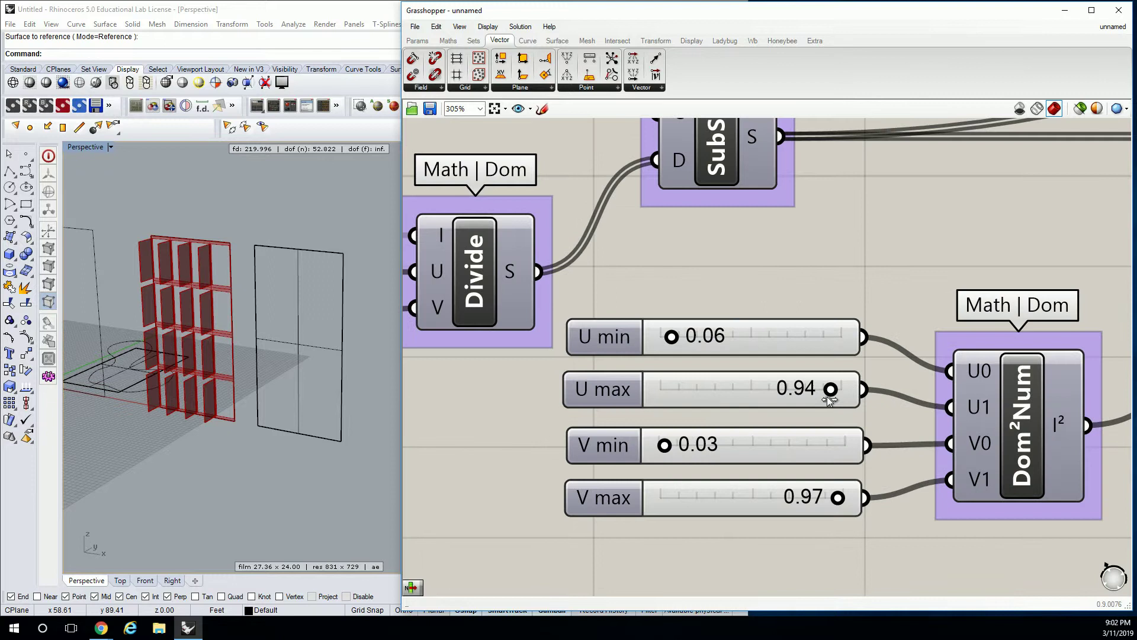
scroll(811, 432, down, 5)
scroll(766, 410, up, 8)
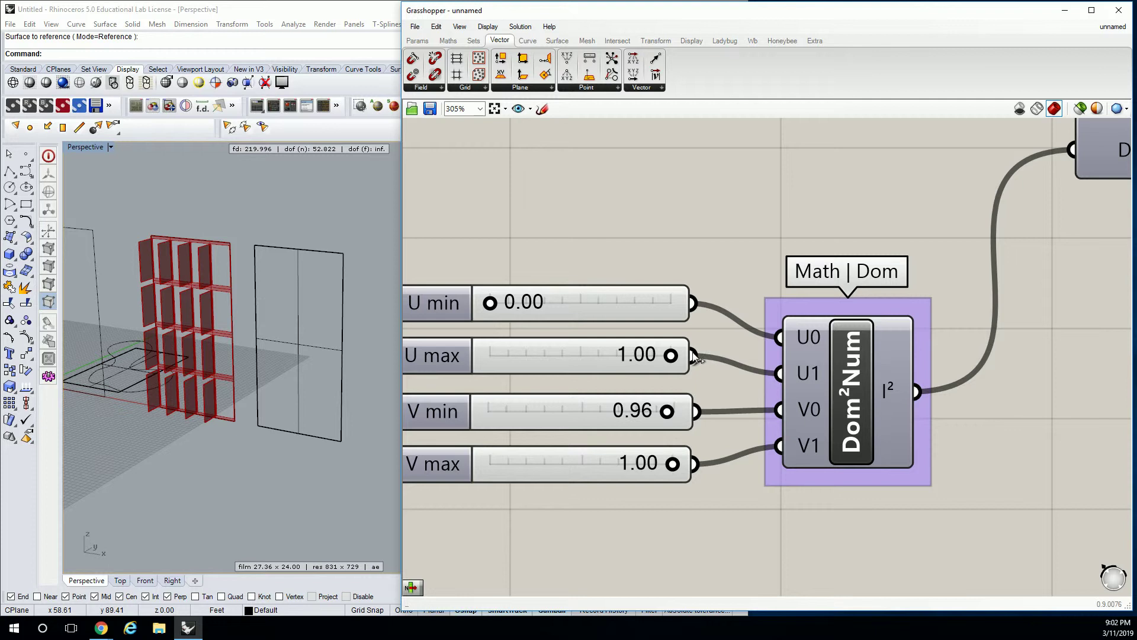
drag(700, 355, 779, 445)
drag(700, 309, 779, 408)
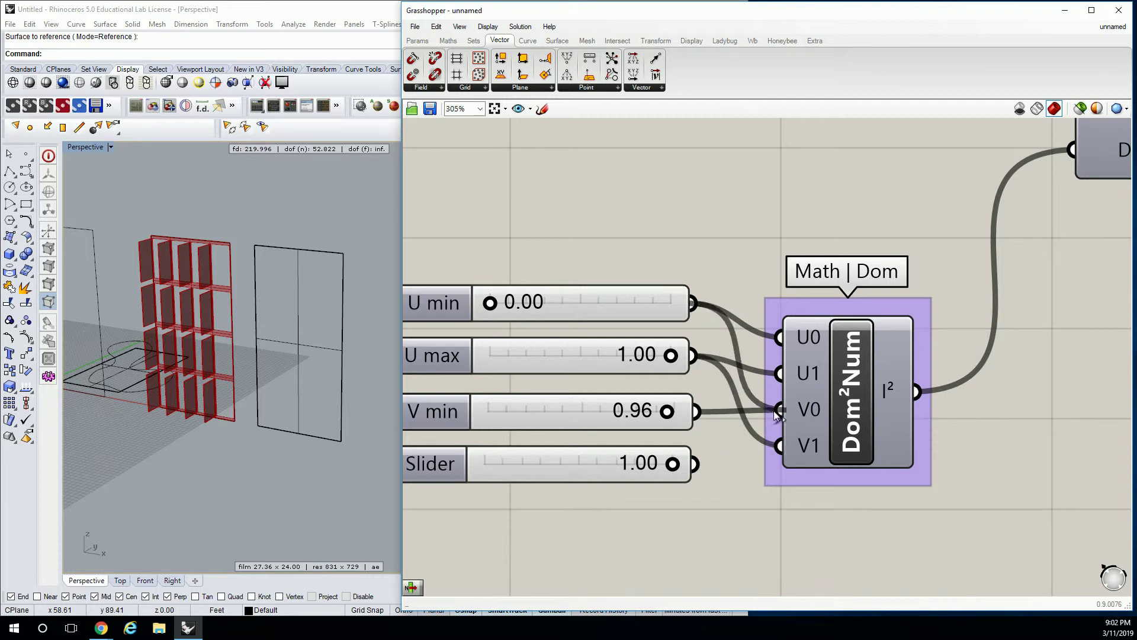
drag(694, 463, 777, 372)
drag(699, 408, 780, 338)
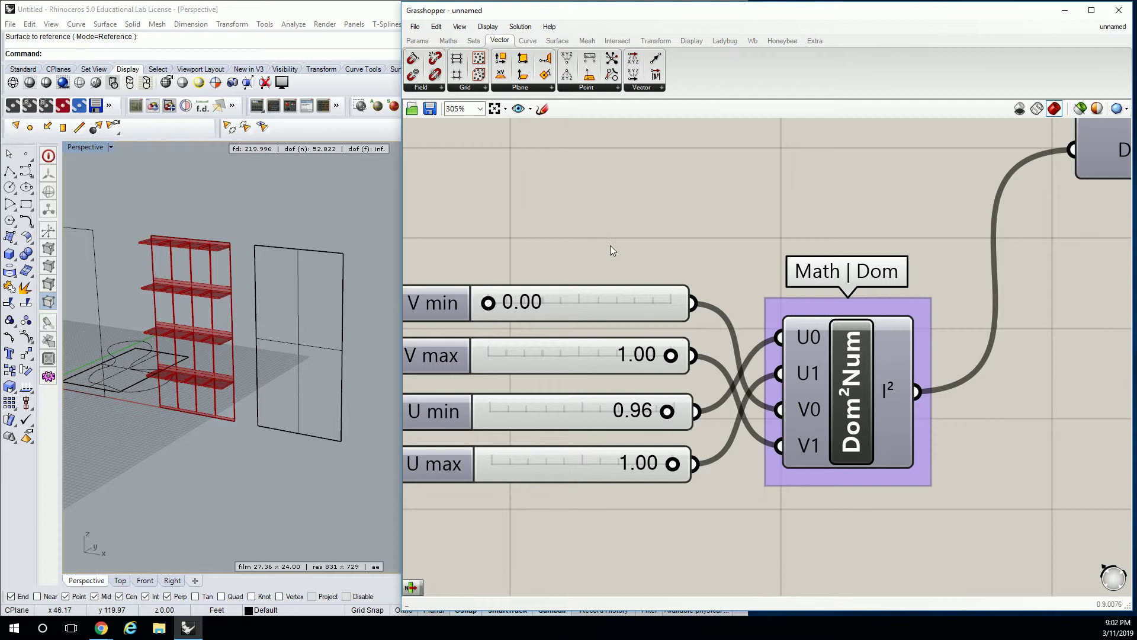
Undo the rewiring of the four sliders on the shelf strip's Dom²Num component
key(ctrl+z)
key(ctrl+z)
key(ctrl+z)
key(ctrl+z)
key(ctrl+z)
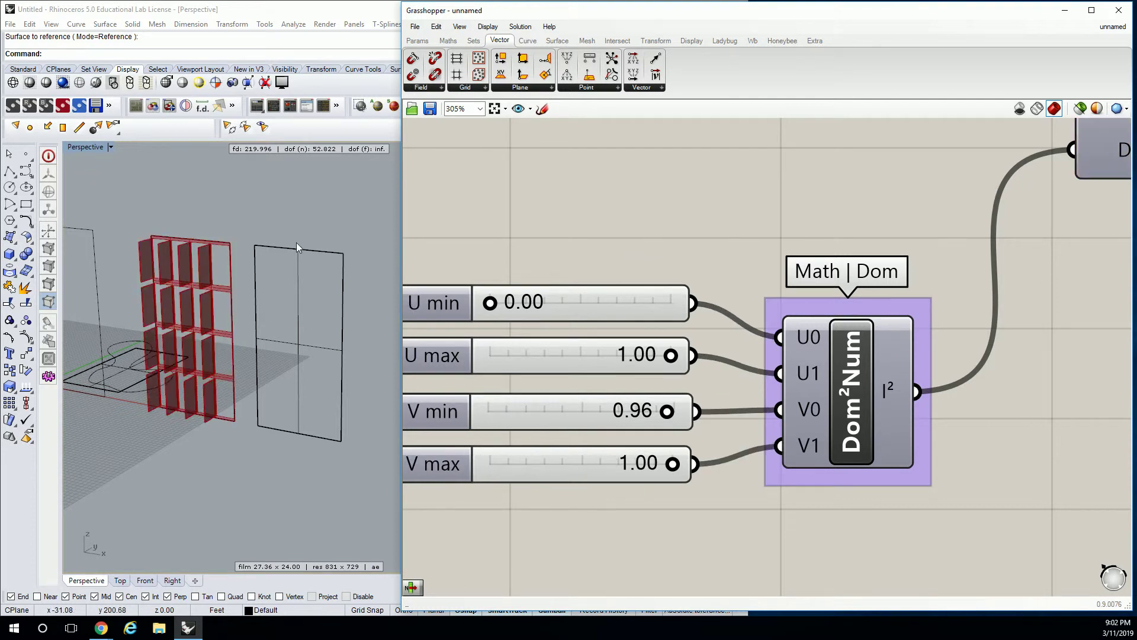
Set the Srf parameter to reference the second relocated surface, the one farther from the original shelf, and inspect the shelf orientation
scroll(633, 248, down, 7)
middle_click(638, 240)
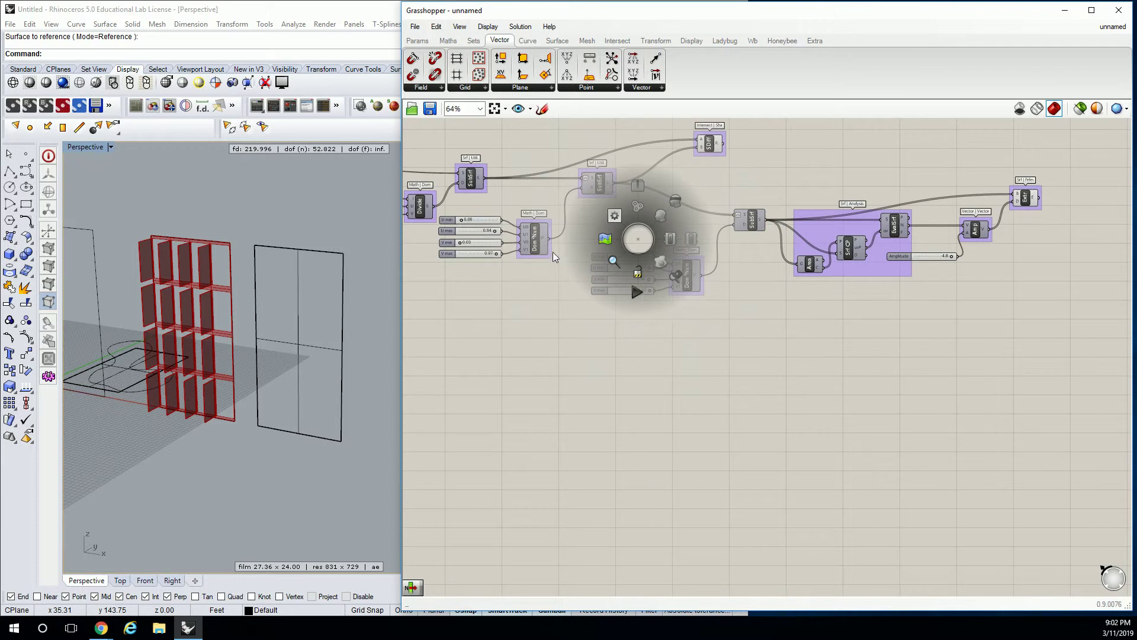
scroll(500, 249, up, 5)
click(514, 232)
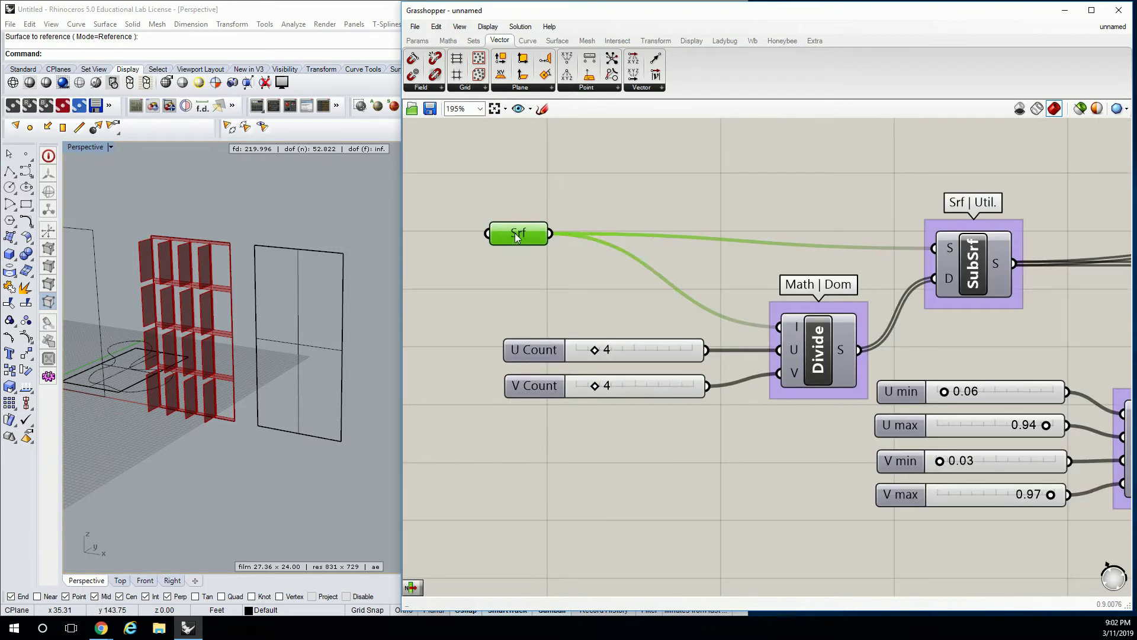
right_click(514, 232)
click(579, 420)
click(300, 349)
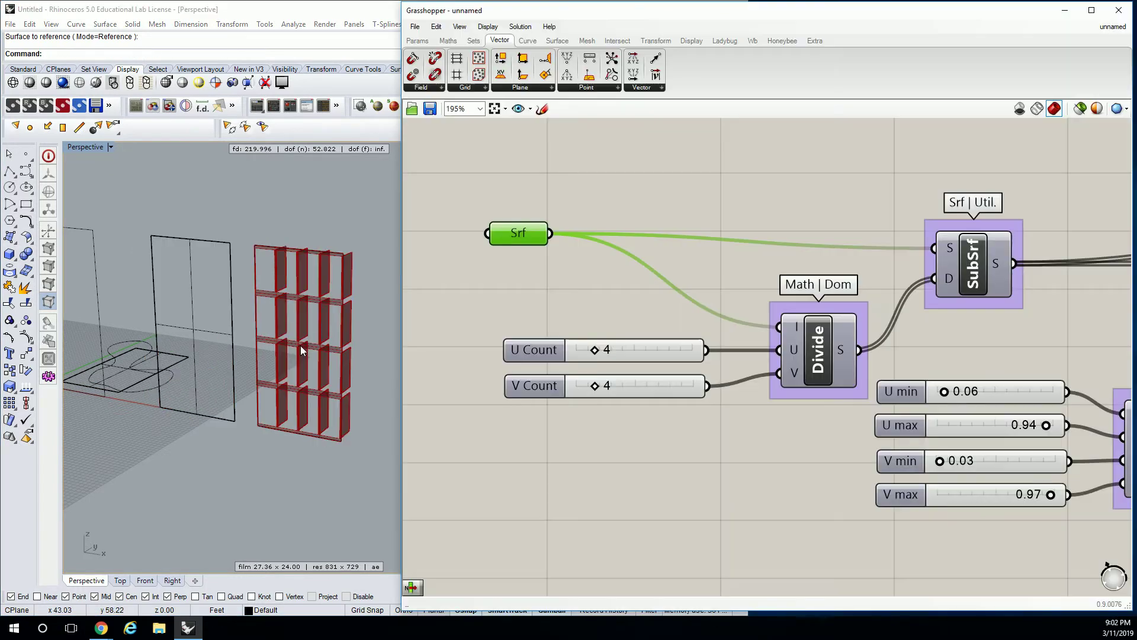
scroll(368, 269, up, 2)
right_drag(368, 269, 326, 285)
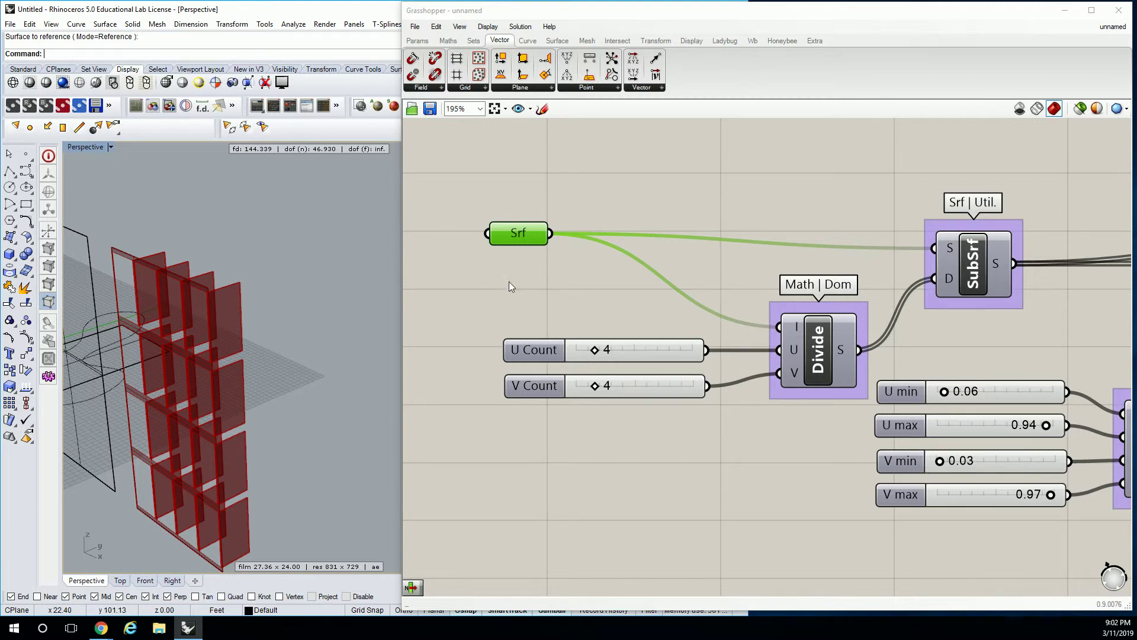
Move the Amplitude slider down and away from the Amp component to make room for another component
click(561, 285)
scroll(560, 285, down, 4)
right_drag(862, 367, 581, 302)
scroll(826, 367, up, 3)
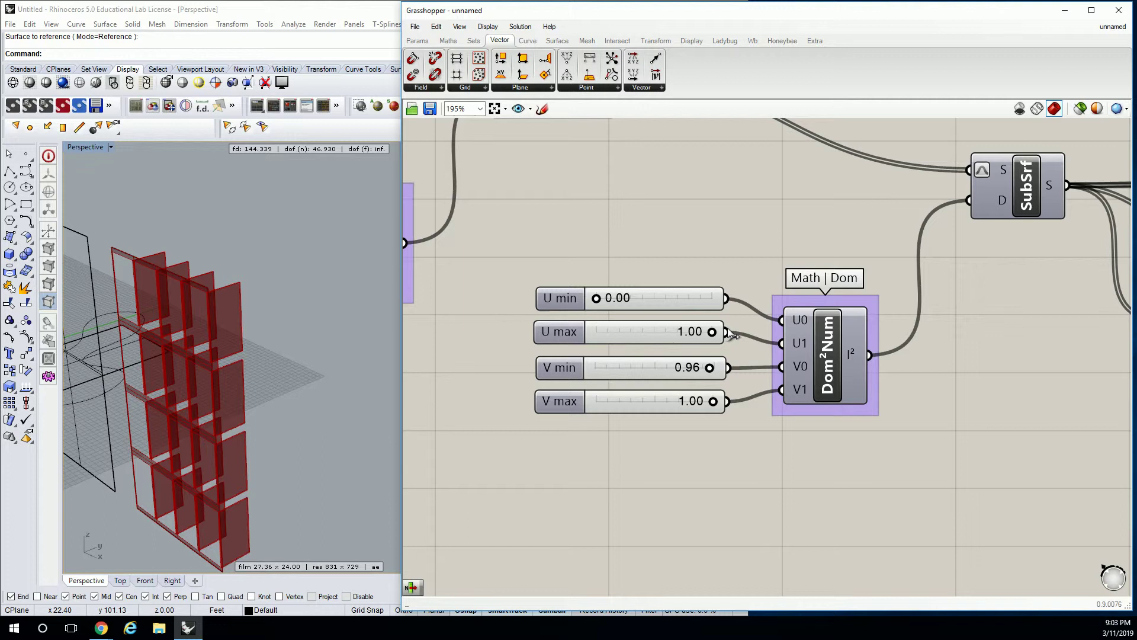
scroll(705, 271, down, 6)
right_drag(915, 266, 803, 265)
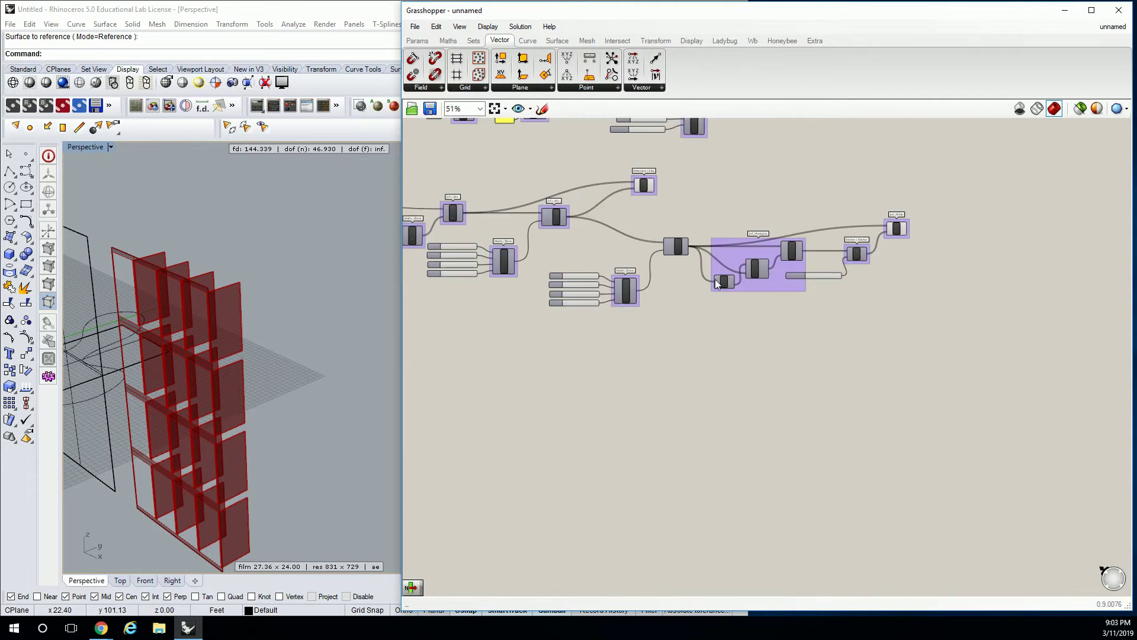
scroll(802, 265, up, 6)
right_drag(854, 293, 690, 293)
click(690, 296)
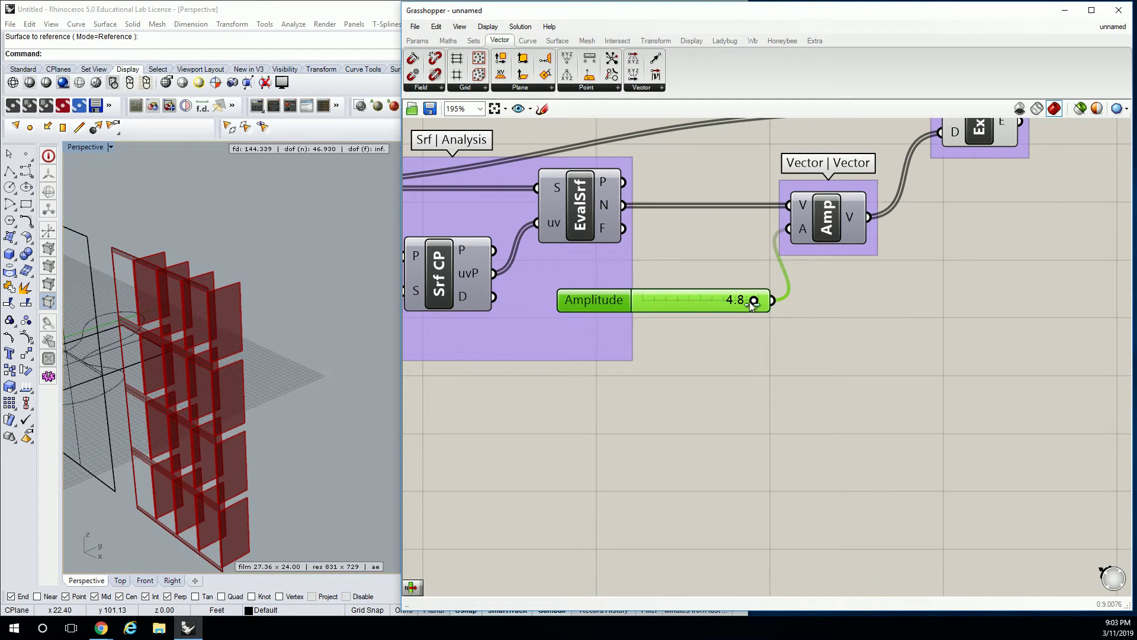
drag(698, 306, 615, 362)
Add a Negative component and wire it between the 4.8 amplitude slider and the Amp component's A input
double_click(691, 280)
text(negativ)
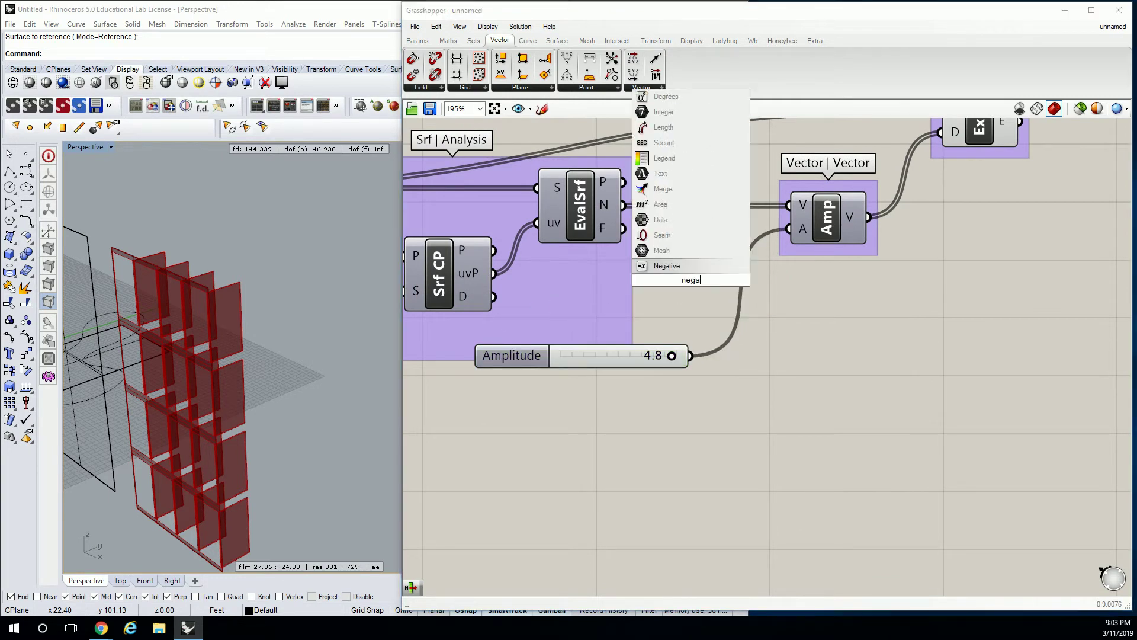
click(678, 268)
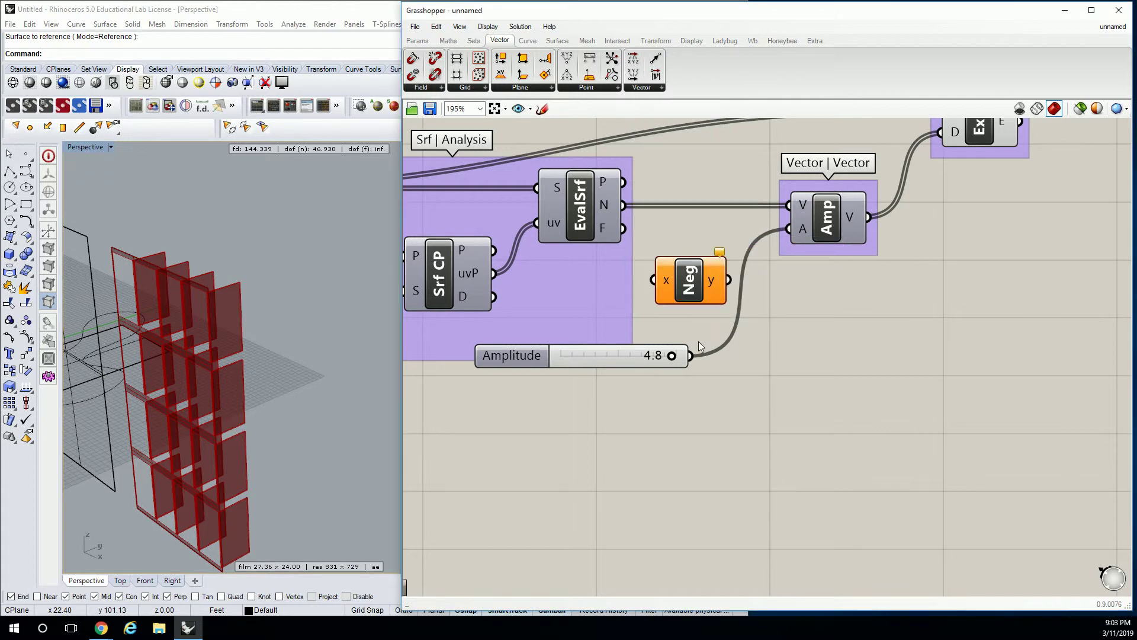
drag(692, 355, 652, 279)
drag(733, 283, 780, 235)
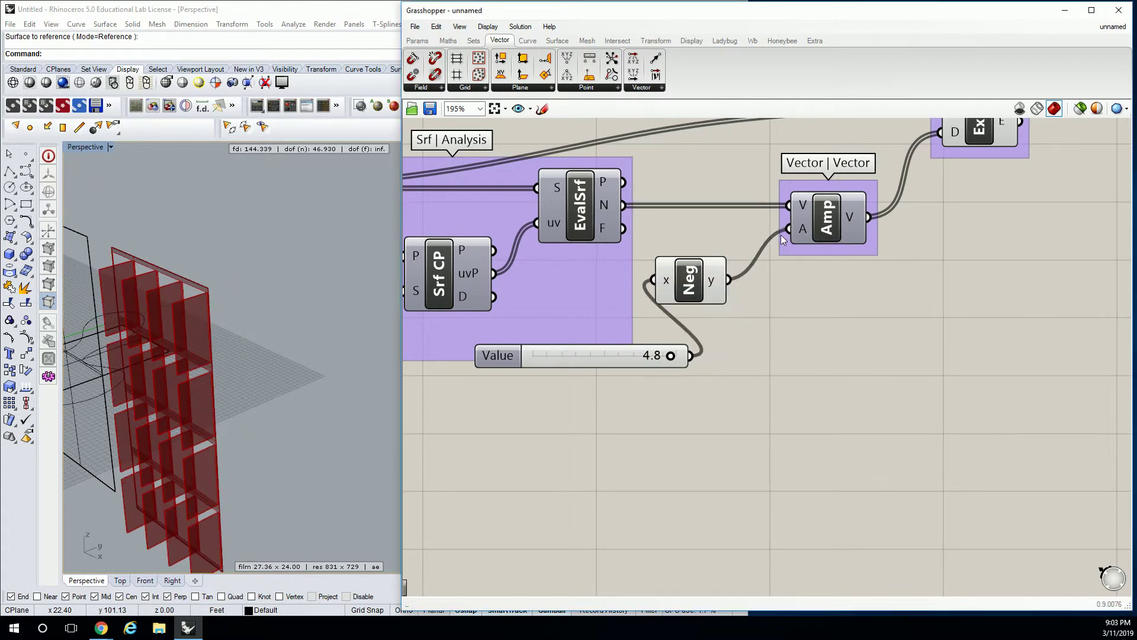
Wire the 4.8 slider directly into the Amp component's A input, bypassing the Negative component
scroll(744, 274, down, 3)
click(713, 280)
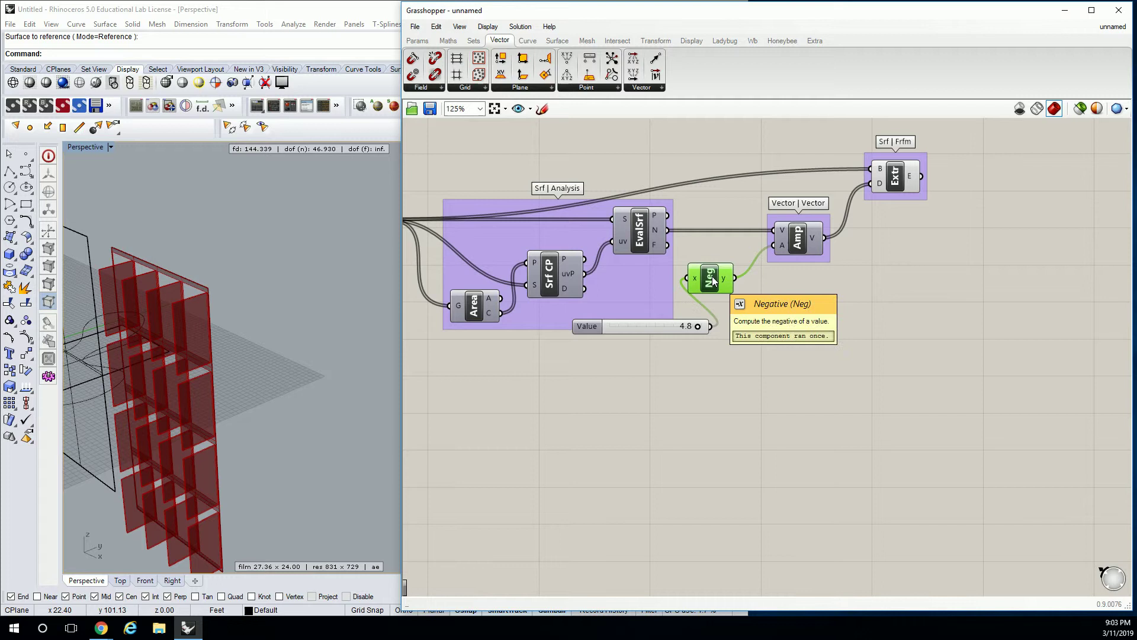
drag(712, 325, 768, 244)
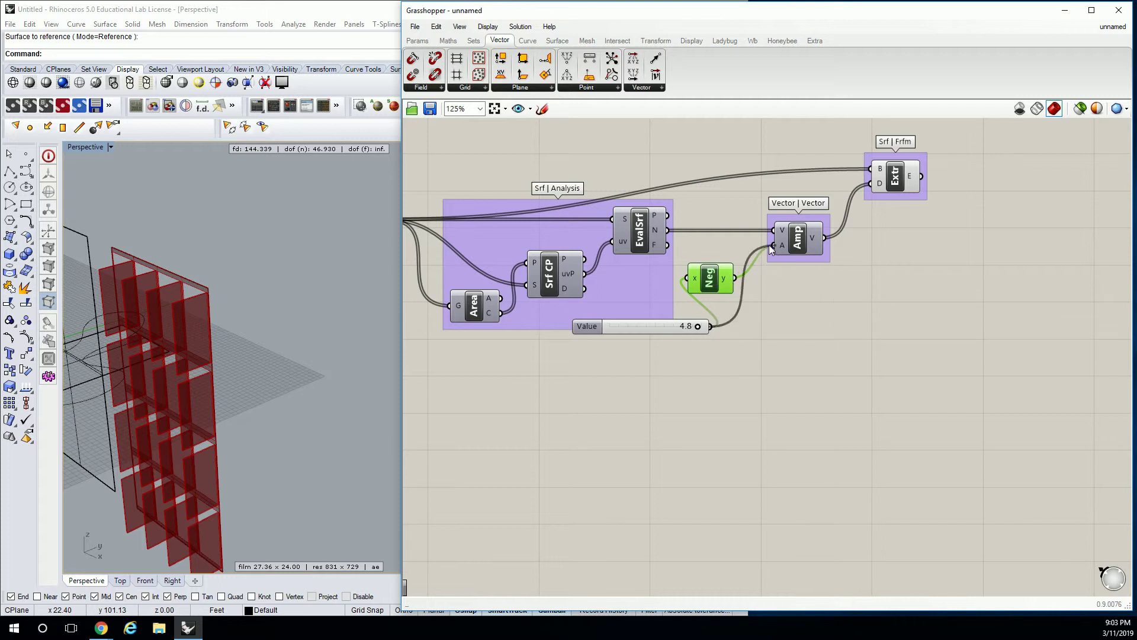
Delete the Negative component and move the Amplitude slider back up beside the Amp component
key(Delete)
scroll(716, 277, down, 2)
scroll(687, 308, up, 3)
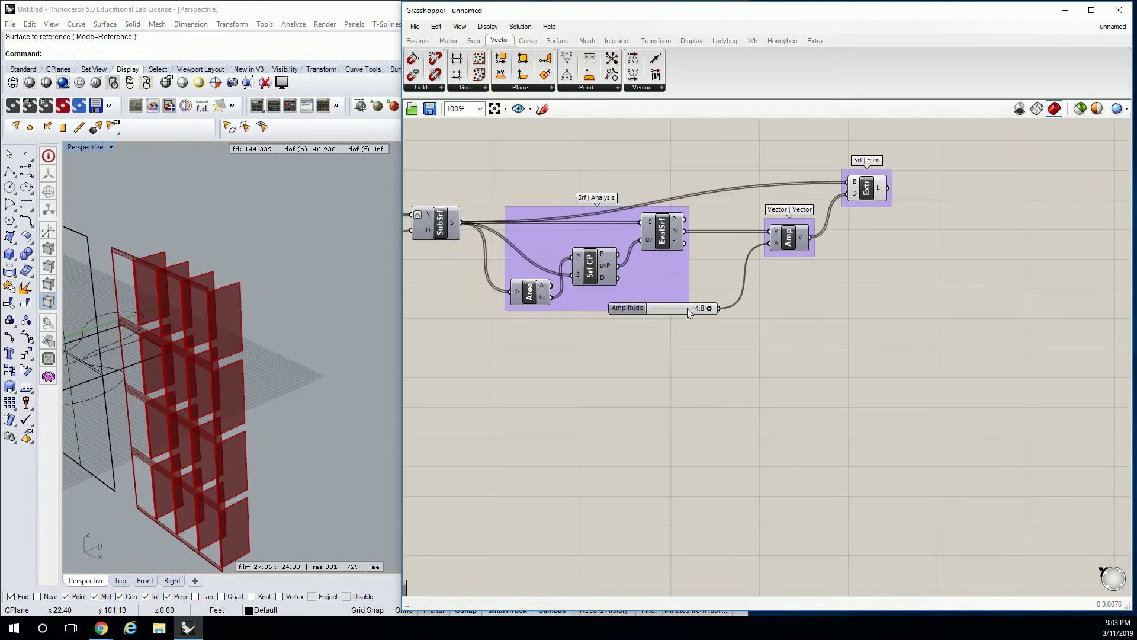
drag(687, 308, 739, 270)
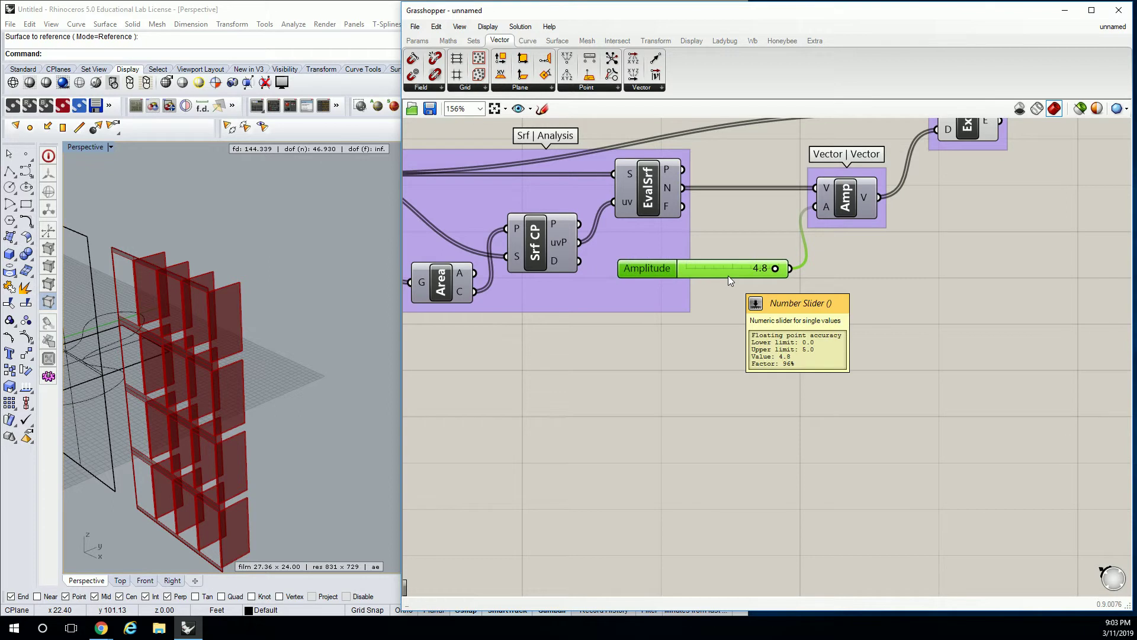
Show the hidden original surface in the Rhino viewport using the Show command
scroll(674, 281, down, 1)
right_drag(337, 309, 381, 309)
scroll(524, 340, down, 6)
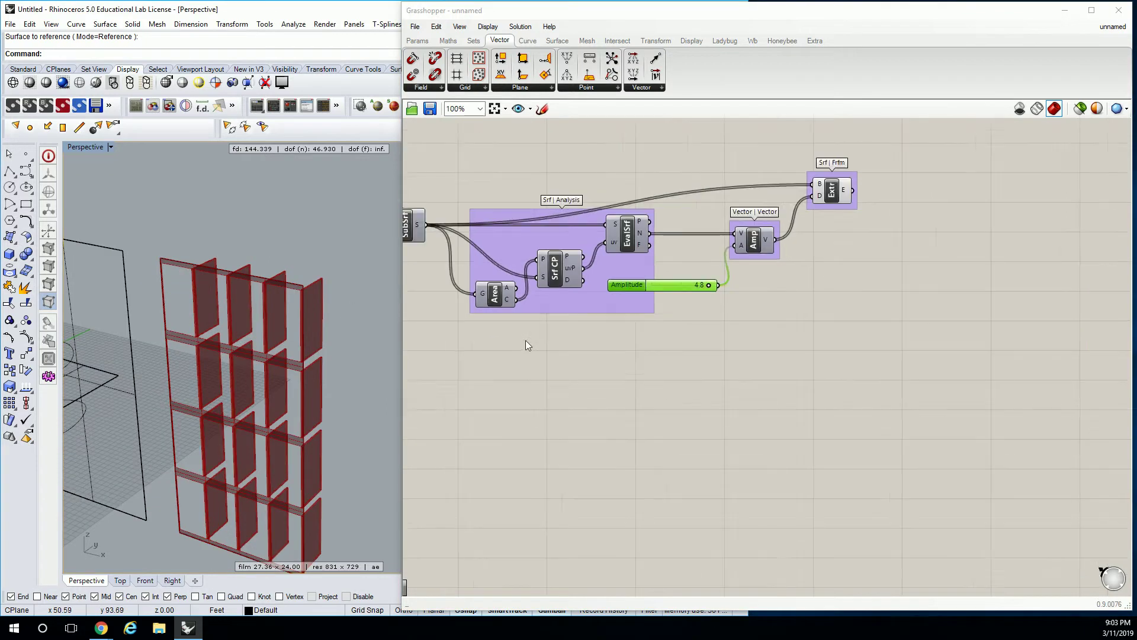
right_drag(533, 339, 838, 306)
scroll(588, 230, up, 7)
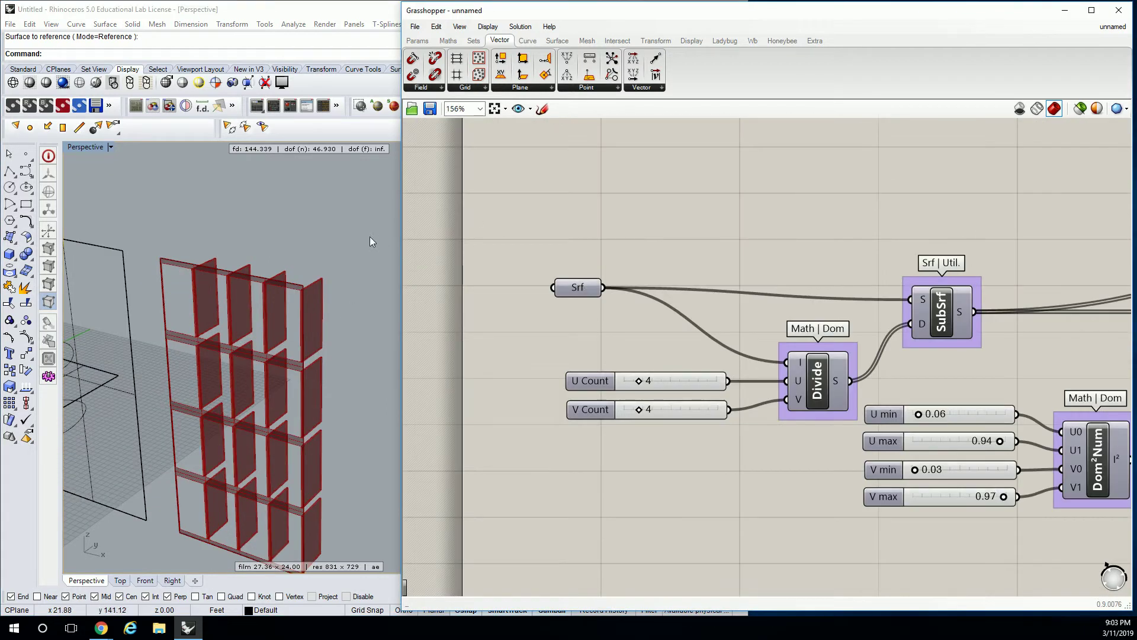
scroll(322, 229, down, 3)
right_drag(321, 229, 335, 228)
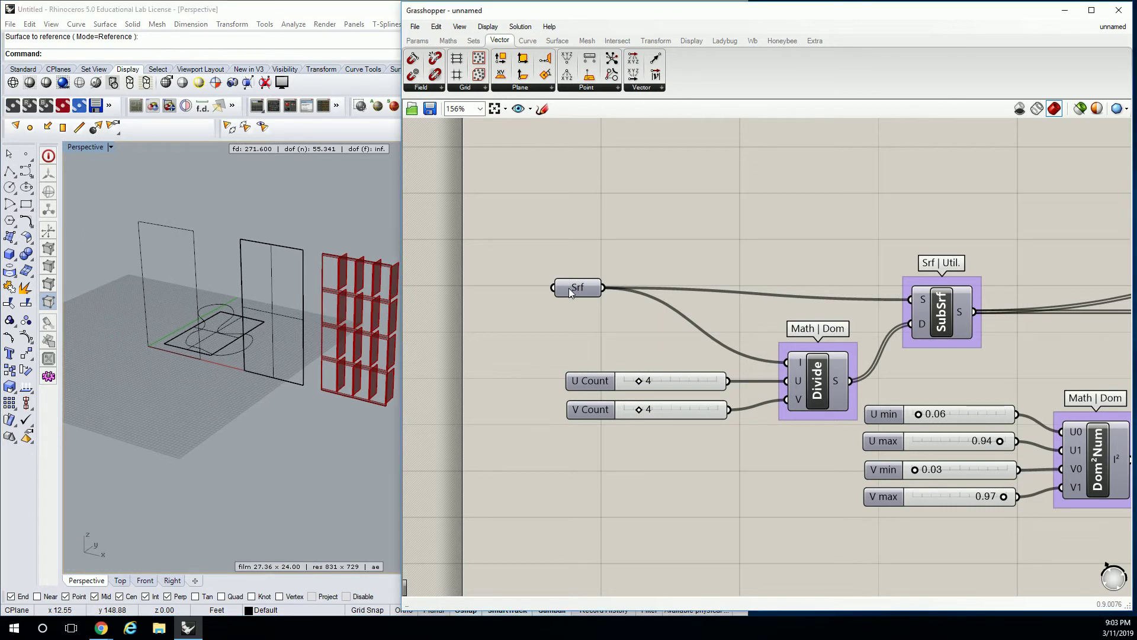
click(305, 211)
text(show)
key(Return)
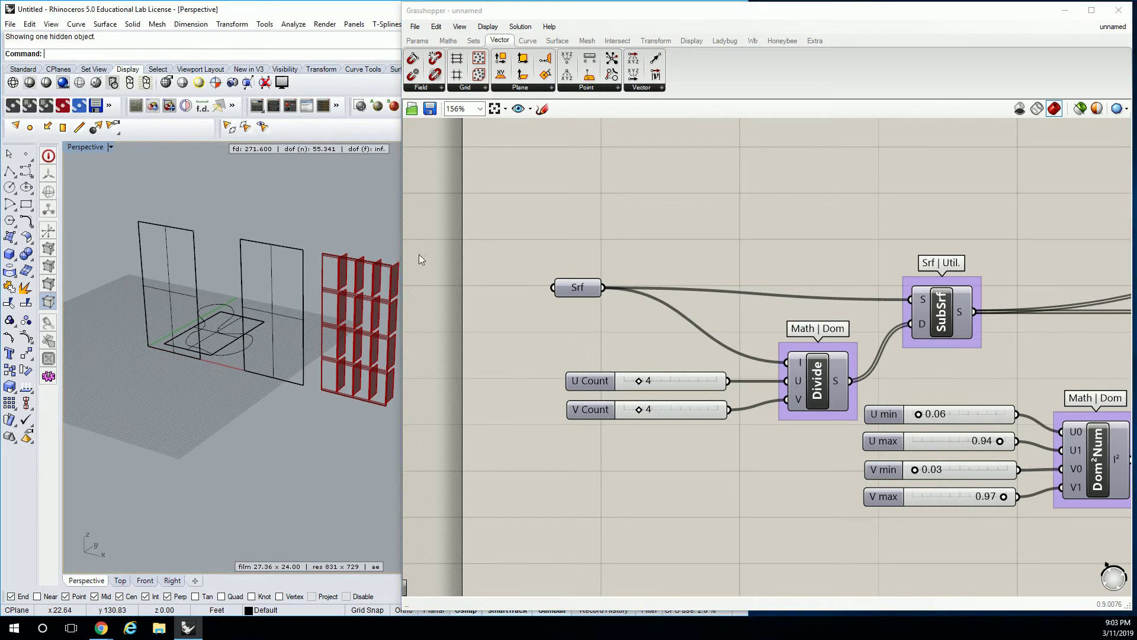
Set the Srf parameter to reference the restored original surface
right_click(576, 286)
click(616, 469)
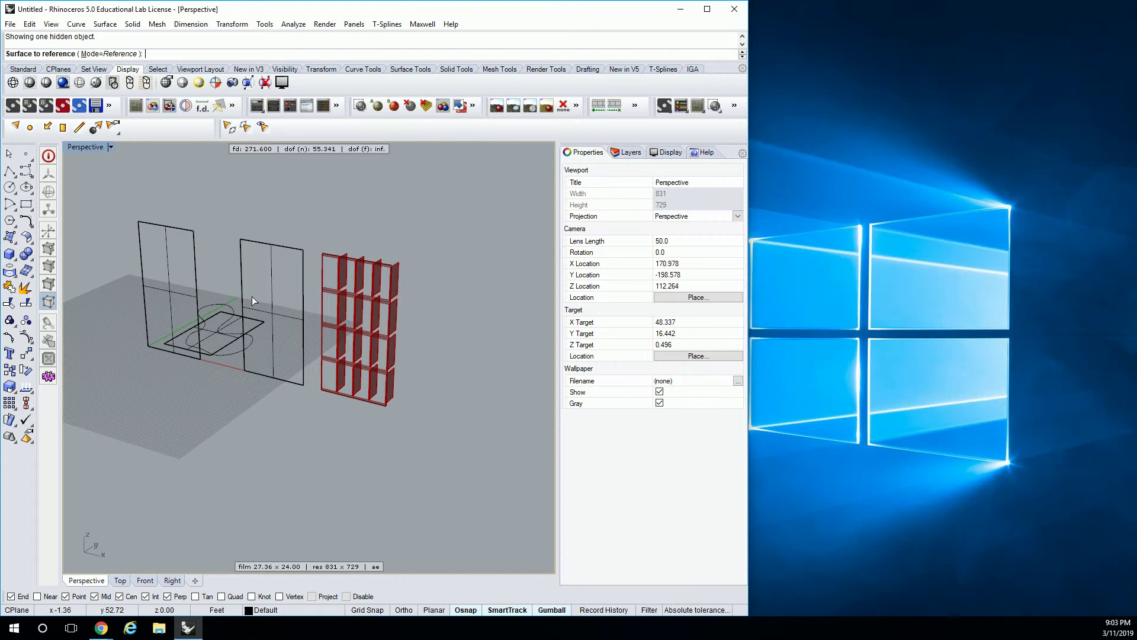
click(166, 284)
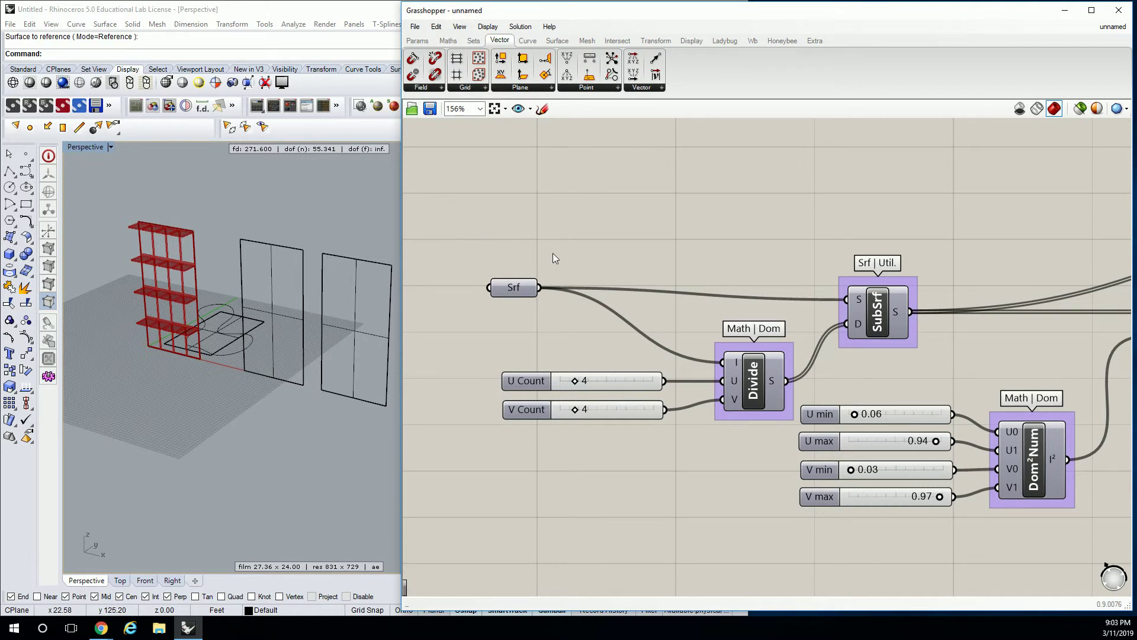
Flip the normal direction of the original surface in Rhino with the Flip command
click(196, 258)
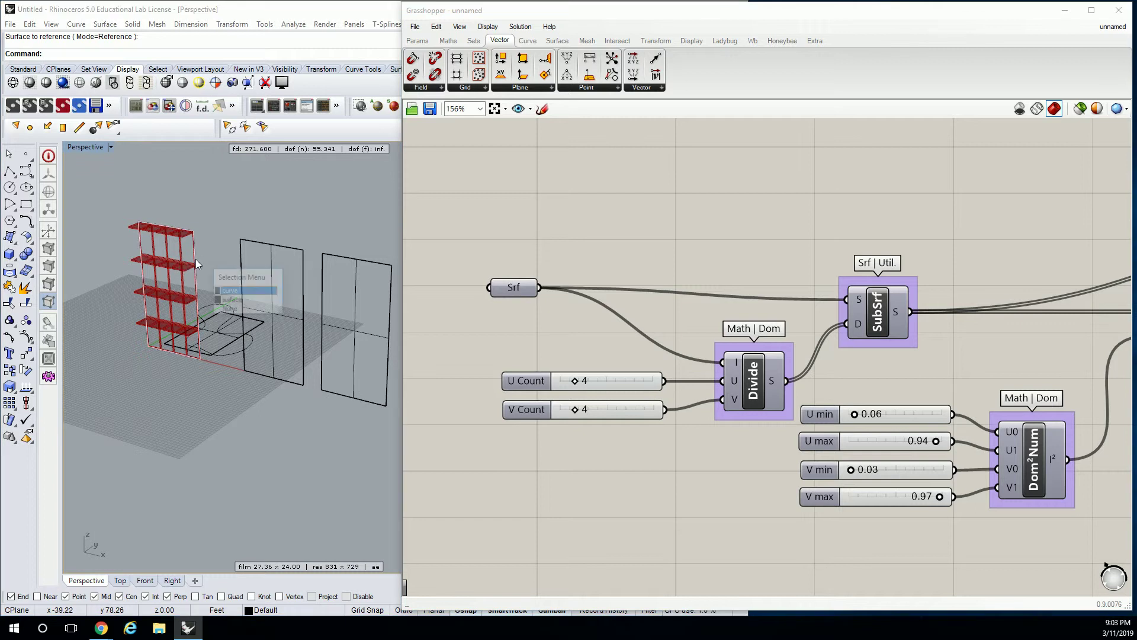
click(231, 301)
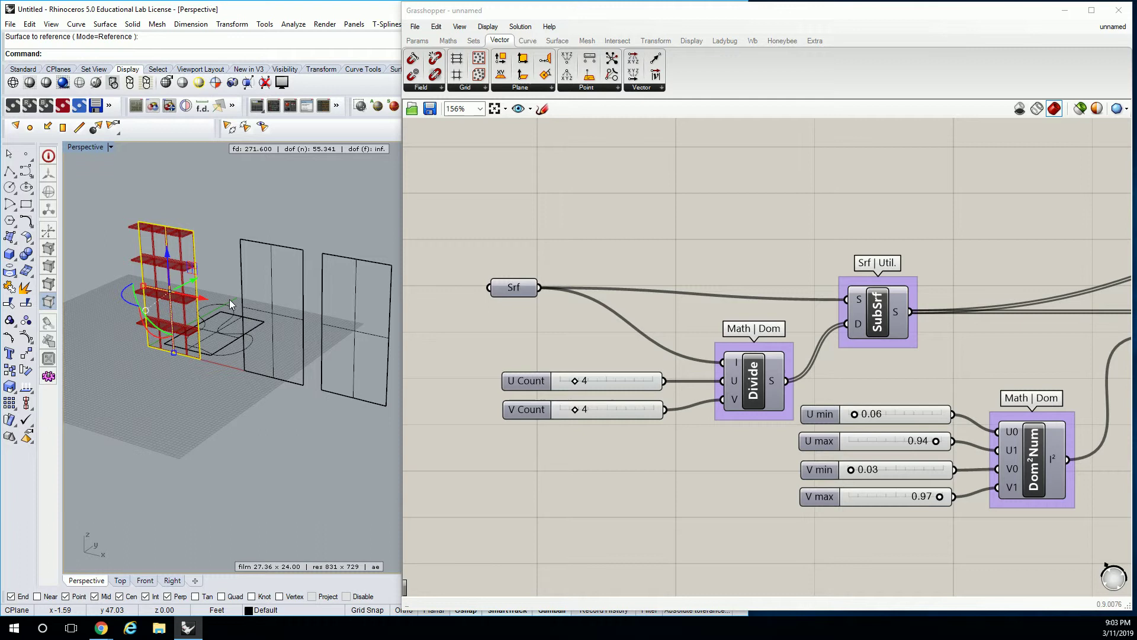
text(flip)
key(Return)
key(Escape)
click(592, 252)
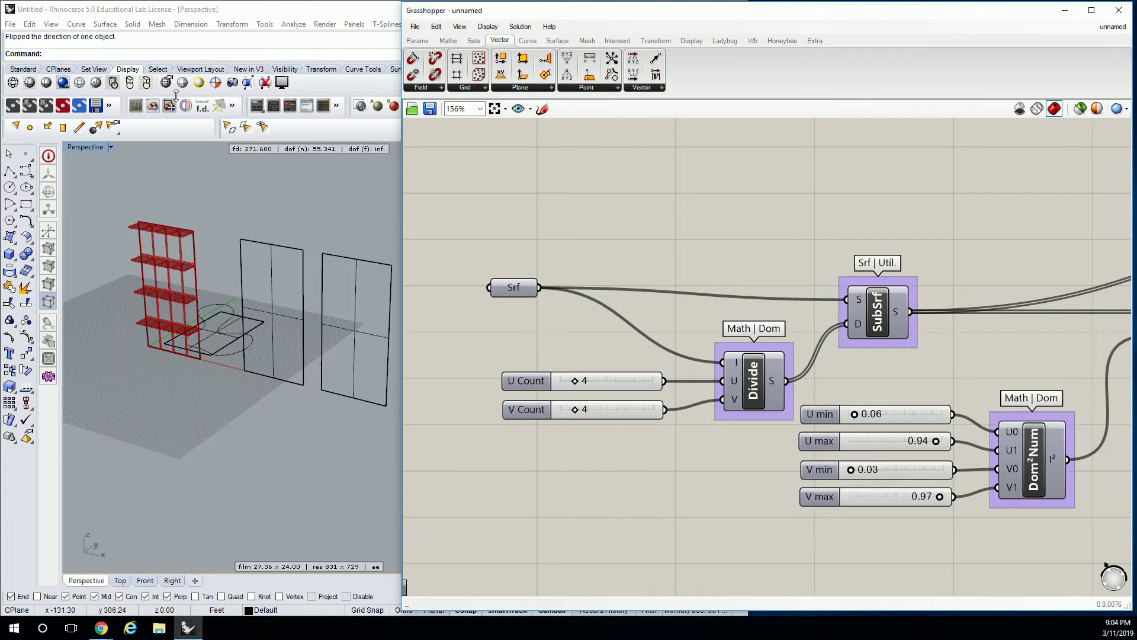
Examine the original surface's normal direction arrows with the Analyze Direction command
scroll(140, 241, up, 5)
click(252, 283)
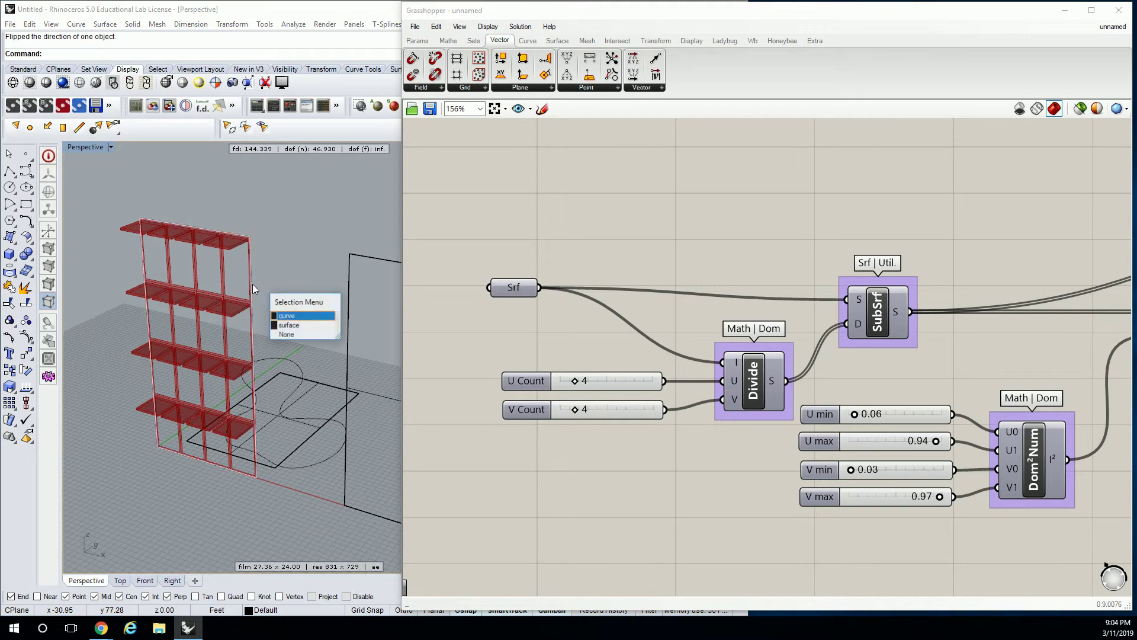
click(303, 327)
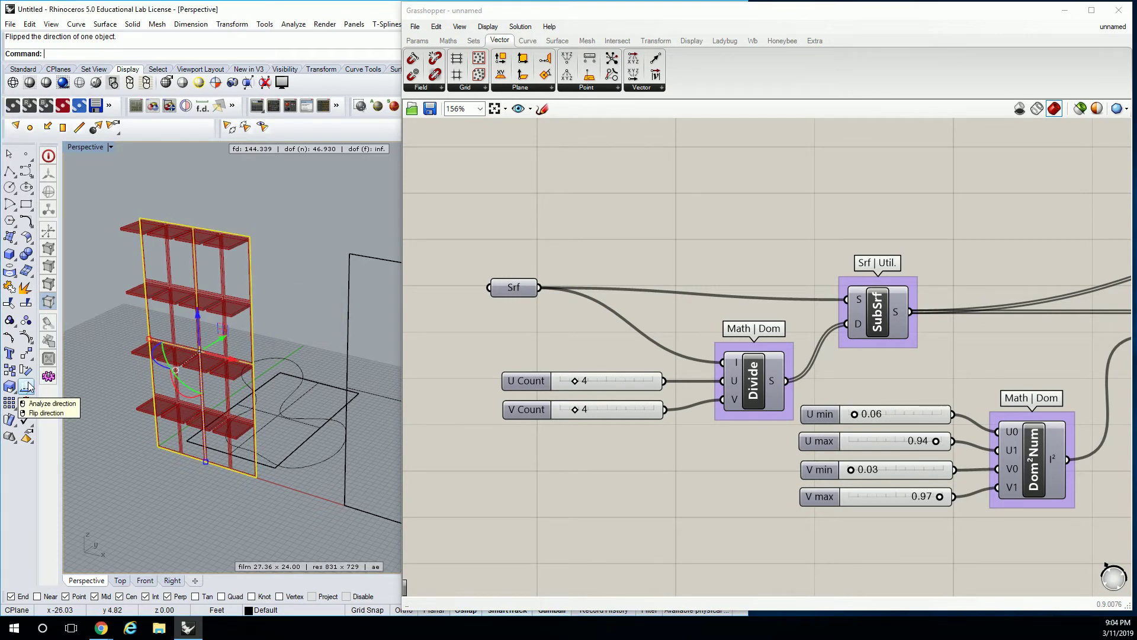
click(27, 386)
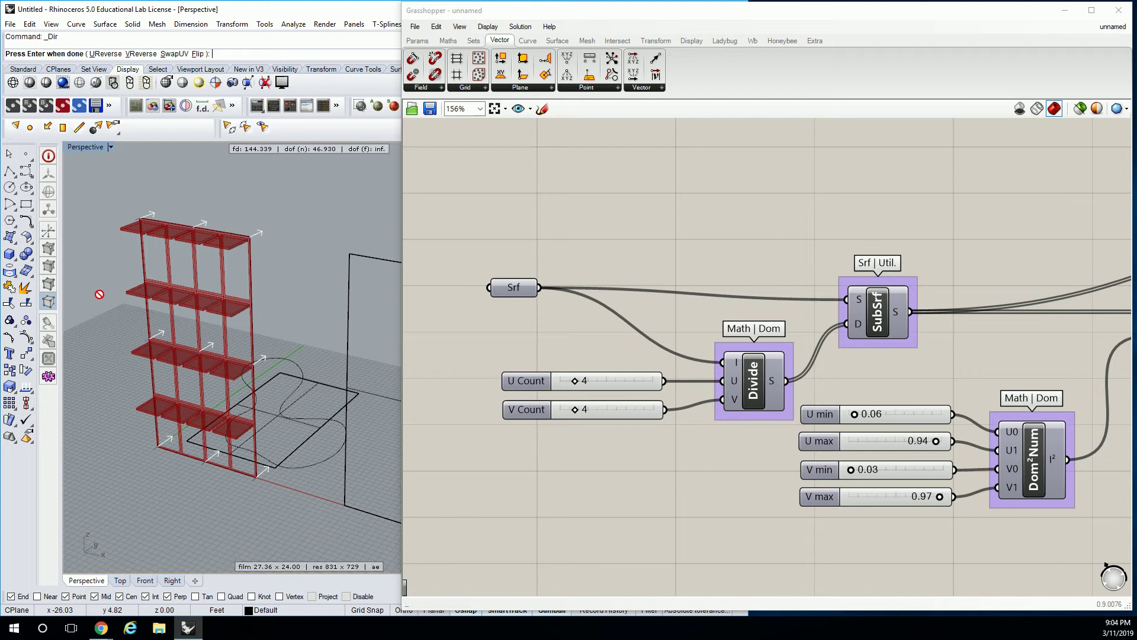
right_click(96, 291)
Draw a small elongated box on the ground in front of the middle surface
click(306, 216)
scroll(310, 218, down, 4)
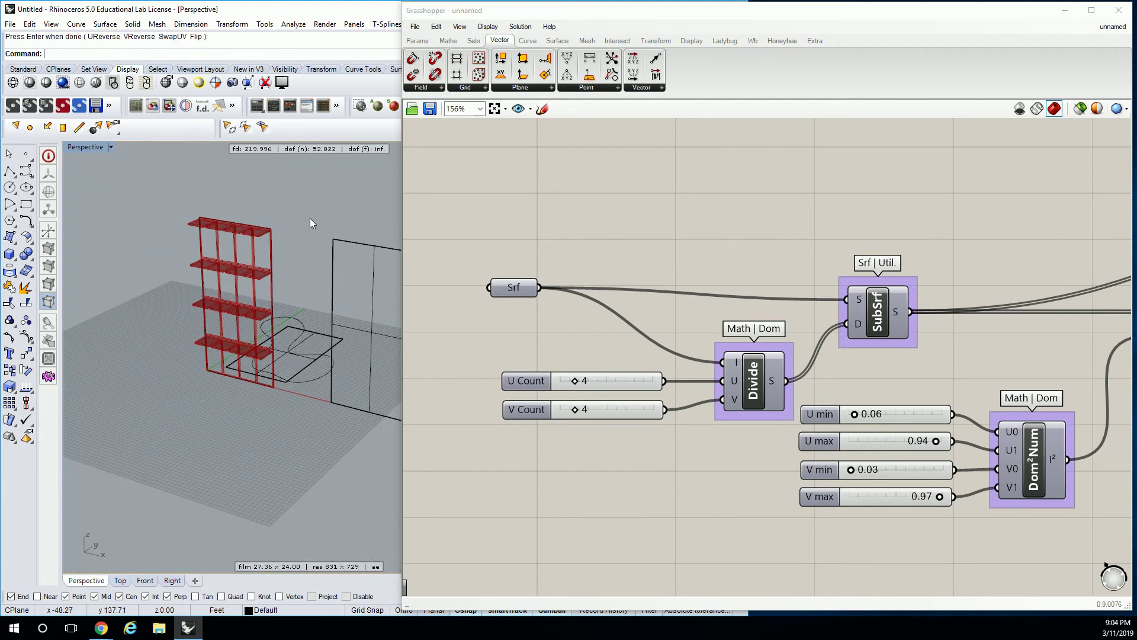
shift+right_drag(310, 218, 271, 251)
click(9, 237)
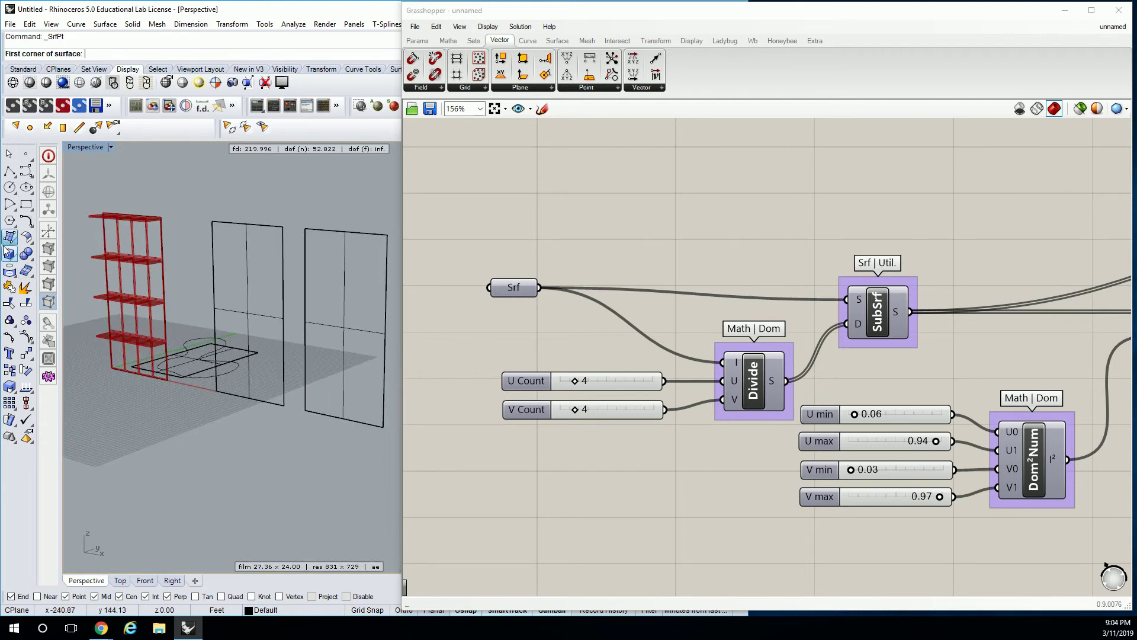
click(9, 253)
click(237, 452)
click(285, 426)
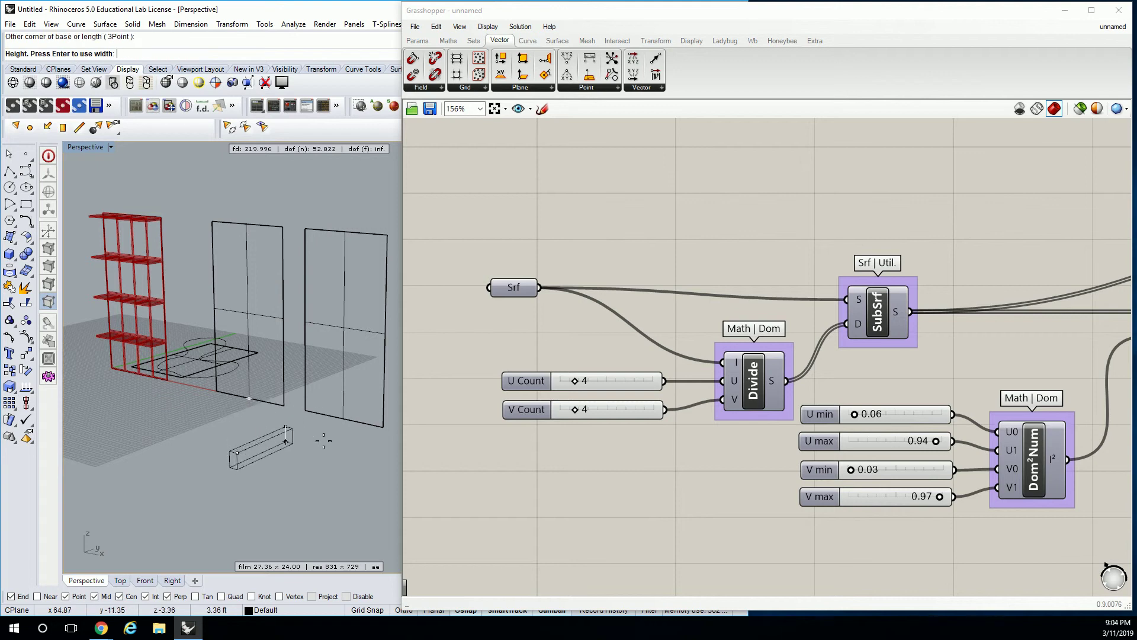
click(318, 460)
Widen the box along the X axis by pulling one of its long side faces outward
click(240, 465)
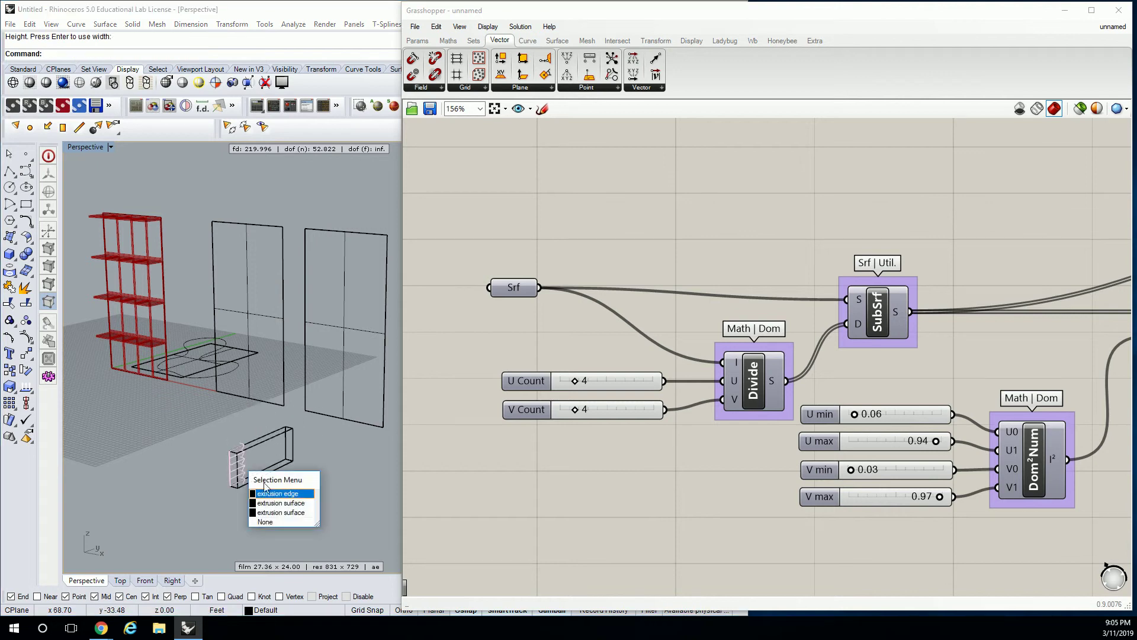
click(279, 503)
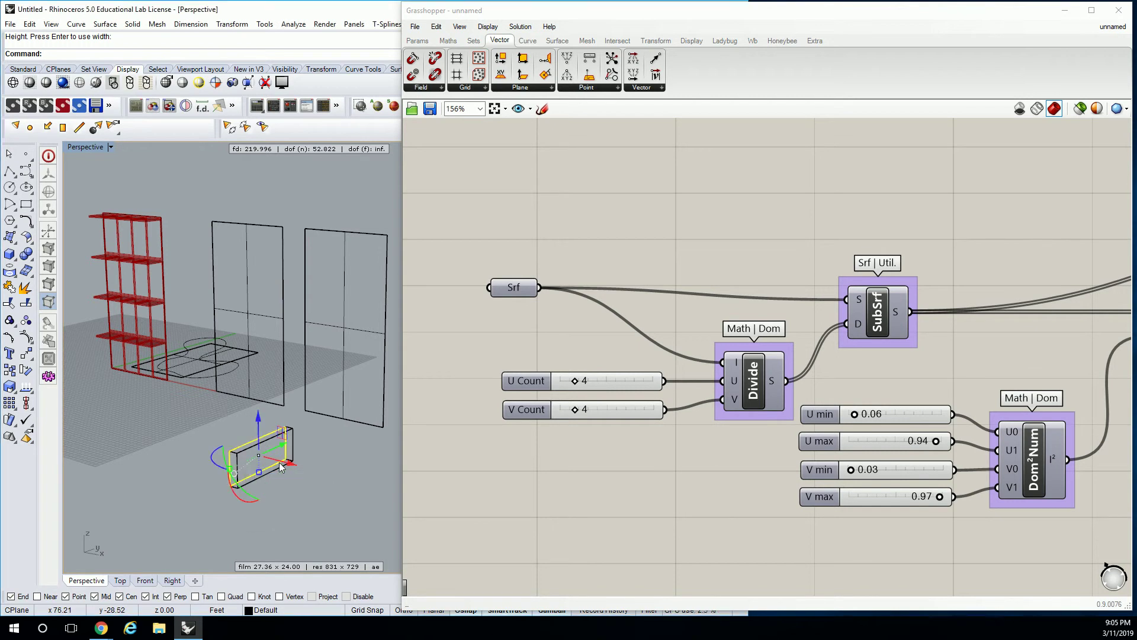
drag(247, 454, 247, 454)
click(342, 475)
Move the box so that it intersects the lower corner of the middle surface
click(245, 444)
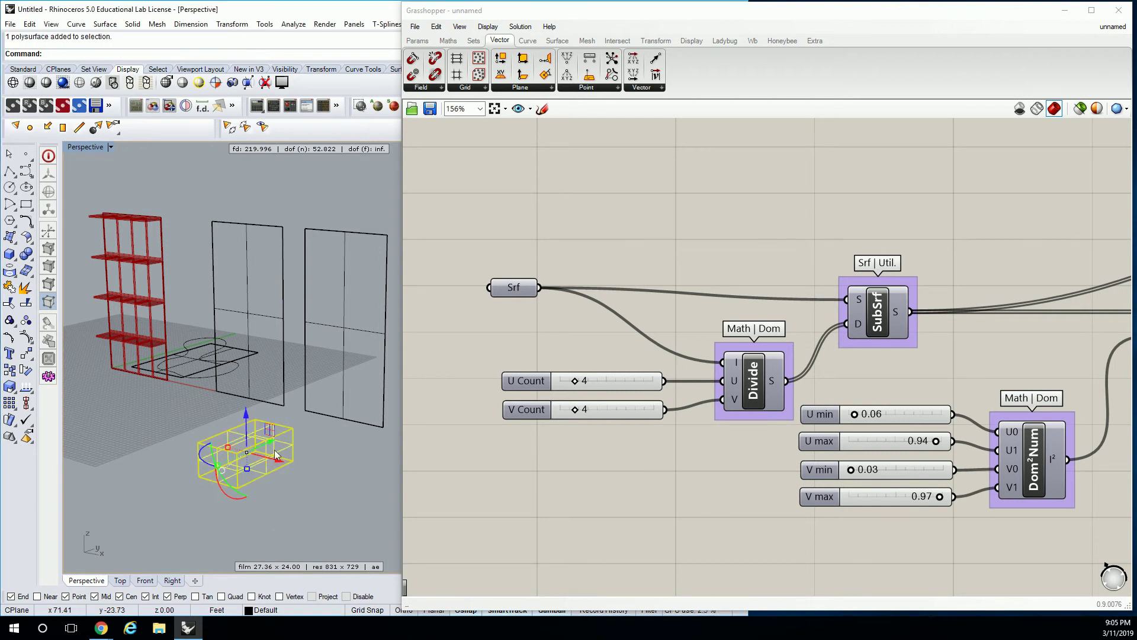
right_drag(301, 437, 211, 453)
drag(181, 427, 263, 425)
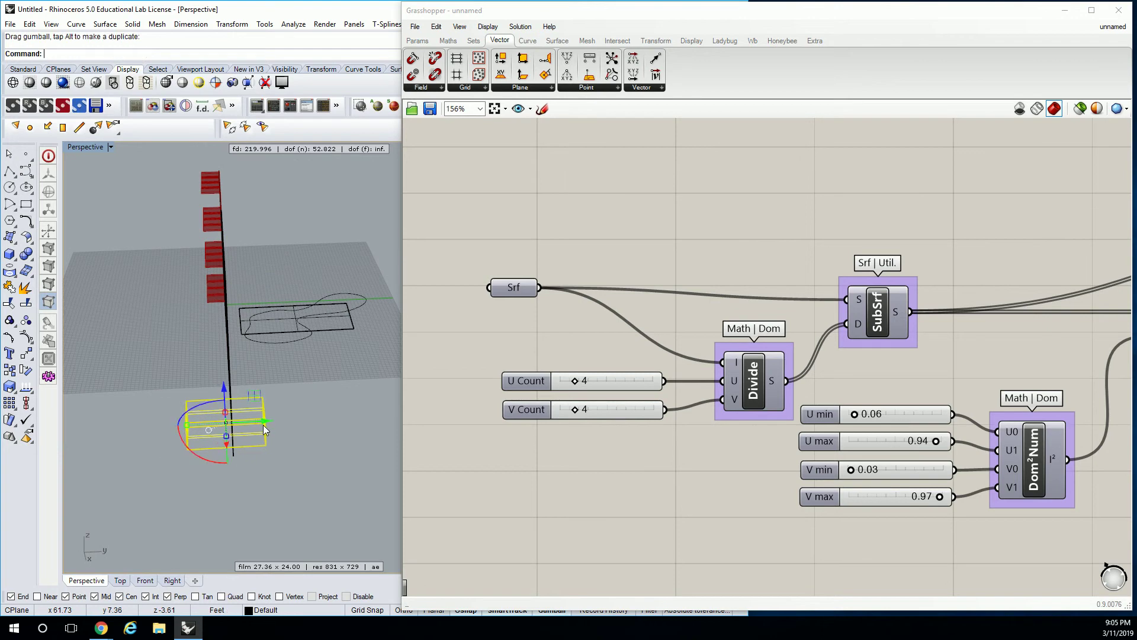
right_drag(263, 424, 335, 445)
drag(335, 445, 279, 367)
mouse_move(308, 409)
right_down()
mouse_move(329, 329)
mouse_move(305, 387)
right_up()
key(Escape)
Trim the lower corner of the middle surface, using the box as the cutting object
text(Bo)
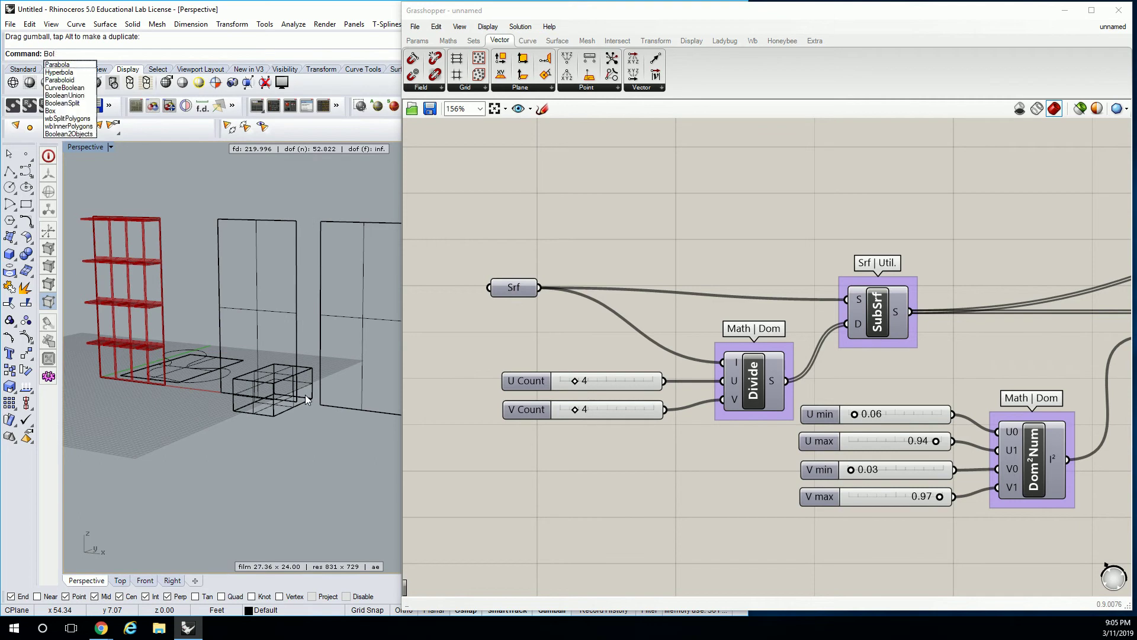
key(Escape)
text(Trim)
key(Return)
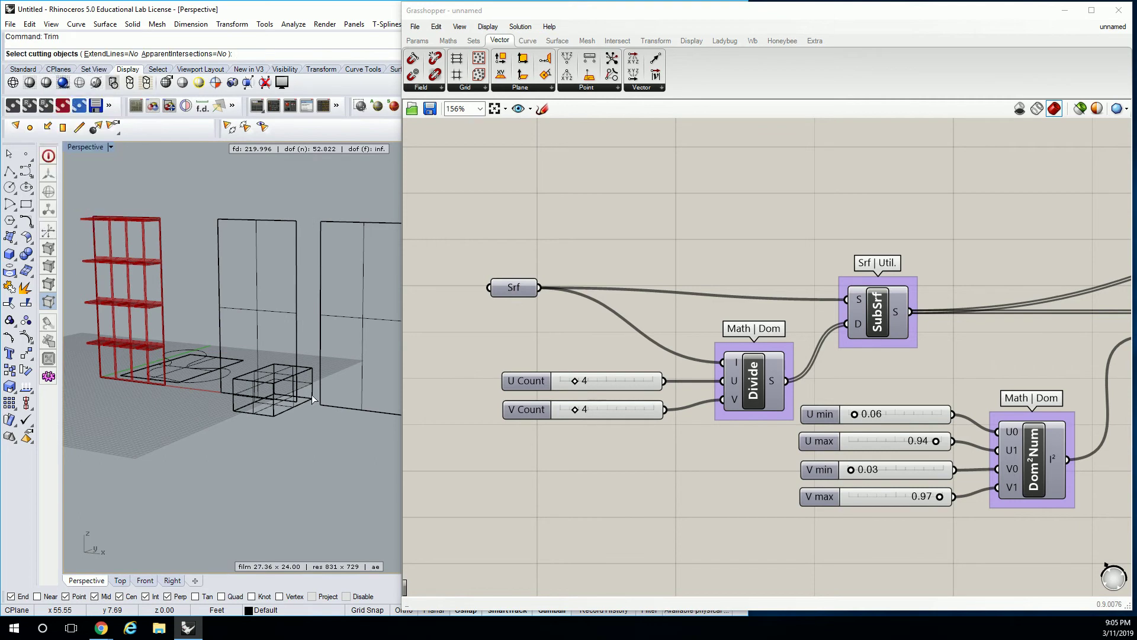
click(281, 410)
scroll(281, 410, up, 4)
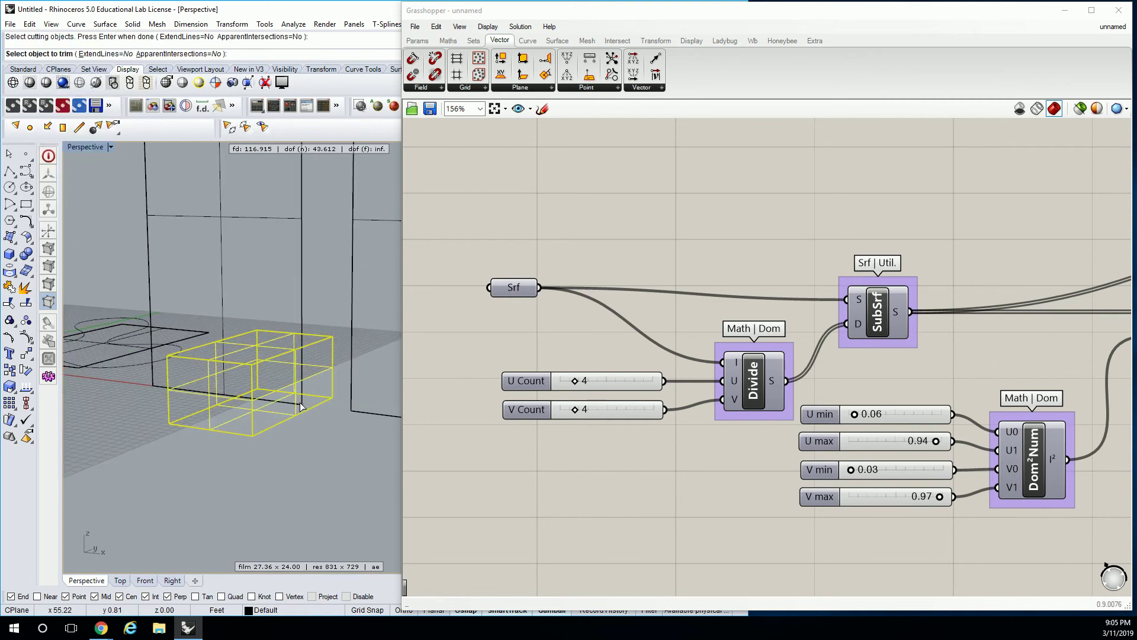
key(Return)
key(Return)
Shift the box slightly along the X axis and trim the leftover piece at the middle surface's lower corner
click(297, 413)
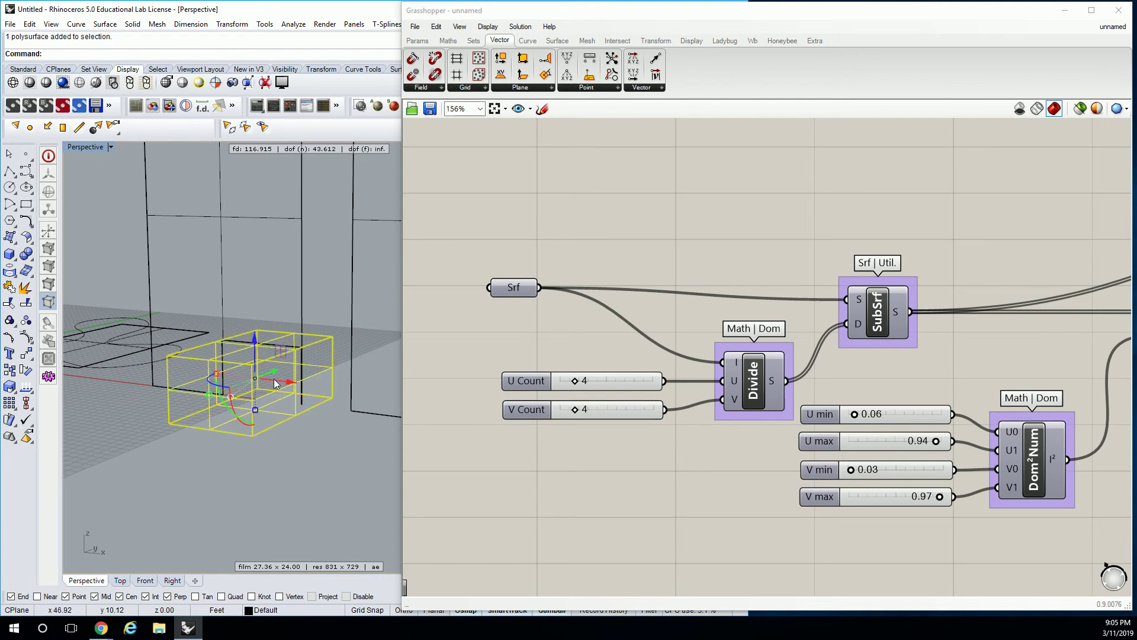
drag(277, 381, 289, 379)
key(Escape)
key(Return)
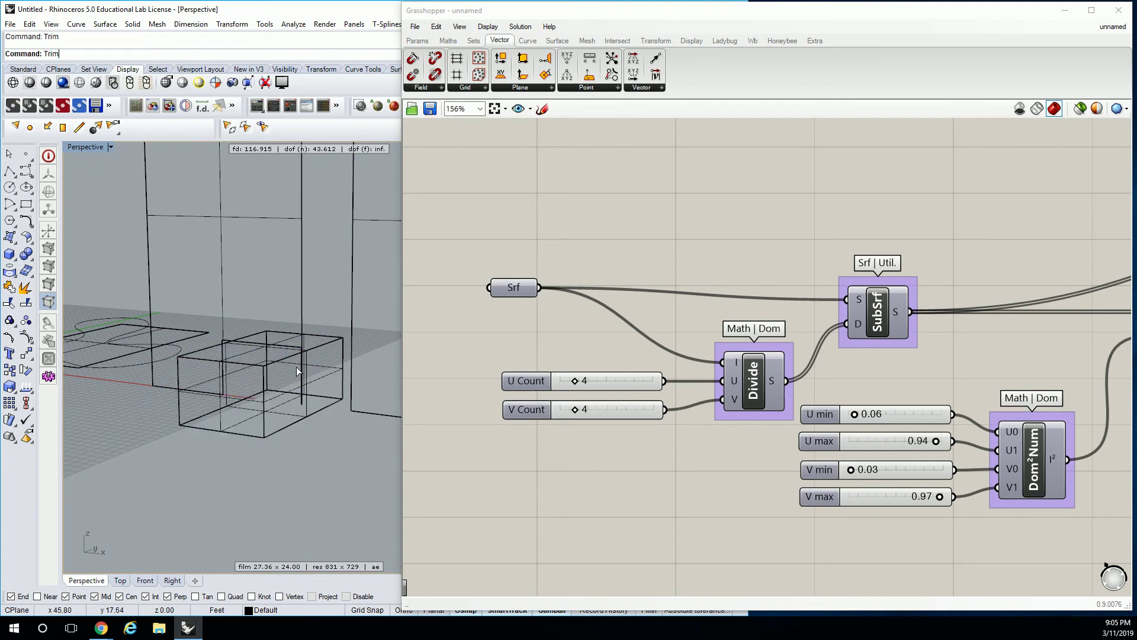
click(282, 358)
key(Return)
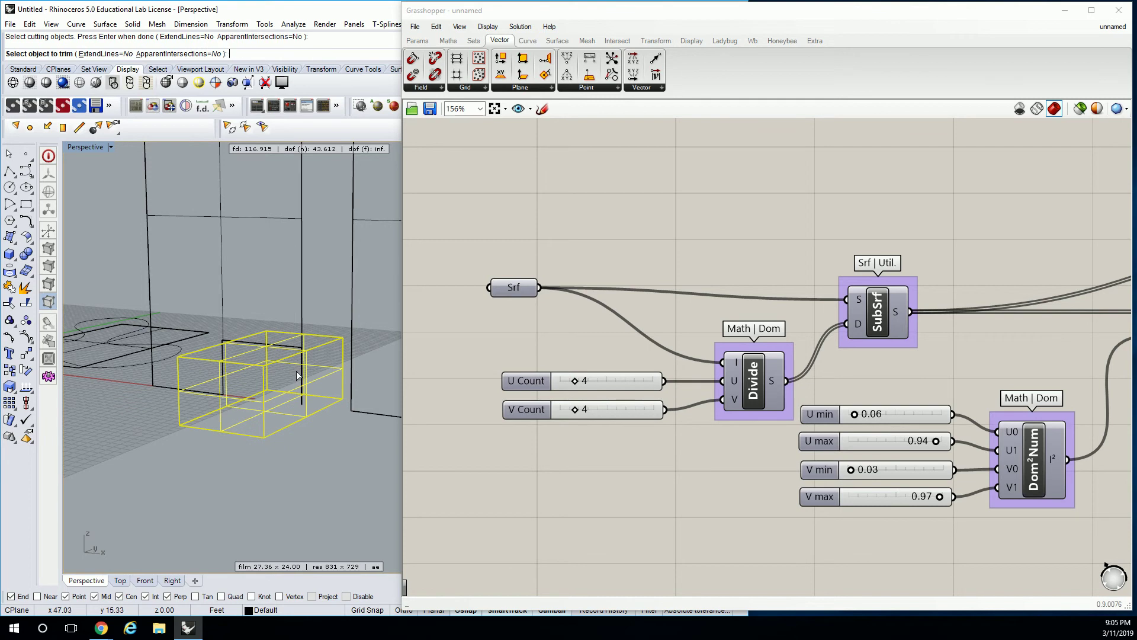
key(Return)
Delete the cutting box from the Rhino model
click(317, 346)
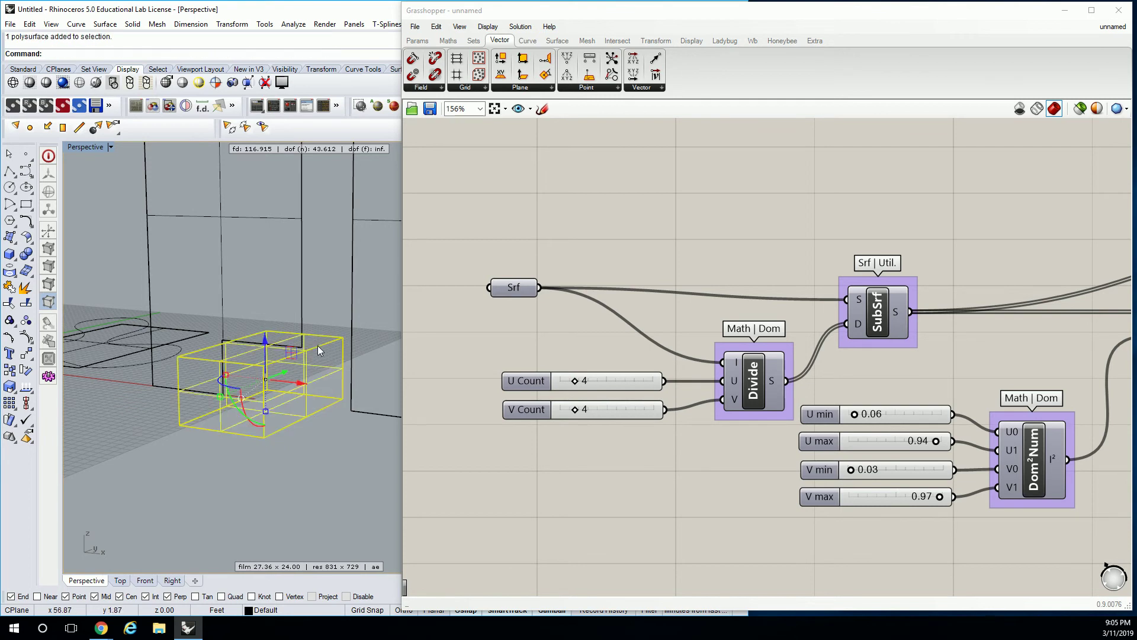
key(Delete)
scroll(317, 346, down, 5)
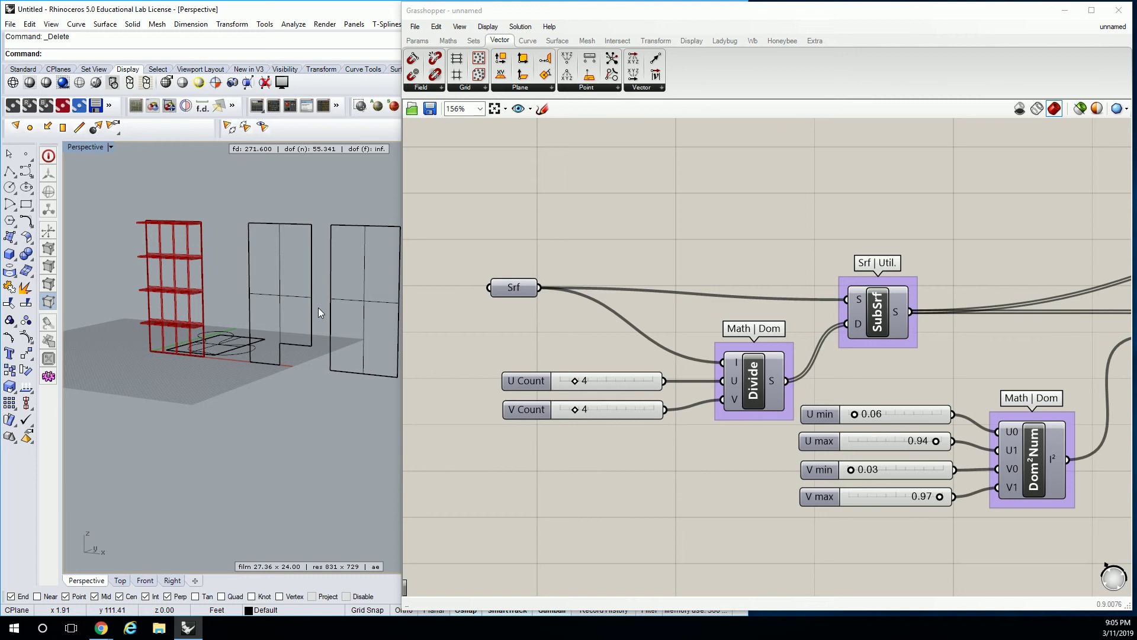
Set the Srf parameter to reference the trimmed middle surface and inspect the shelf around the cut corner
right_click(519, 287)
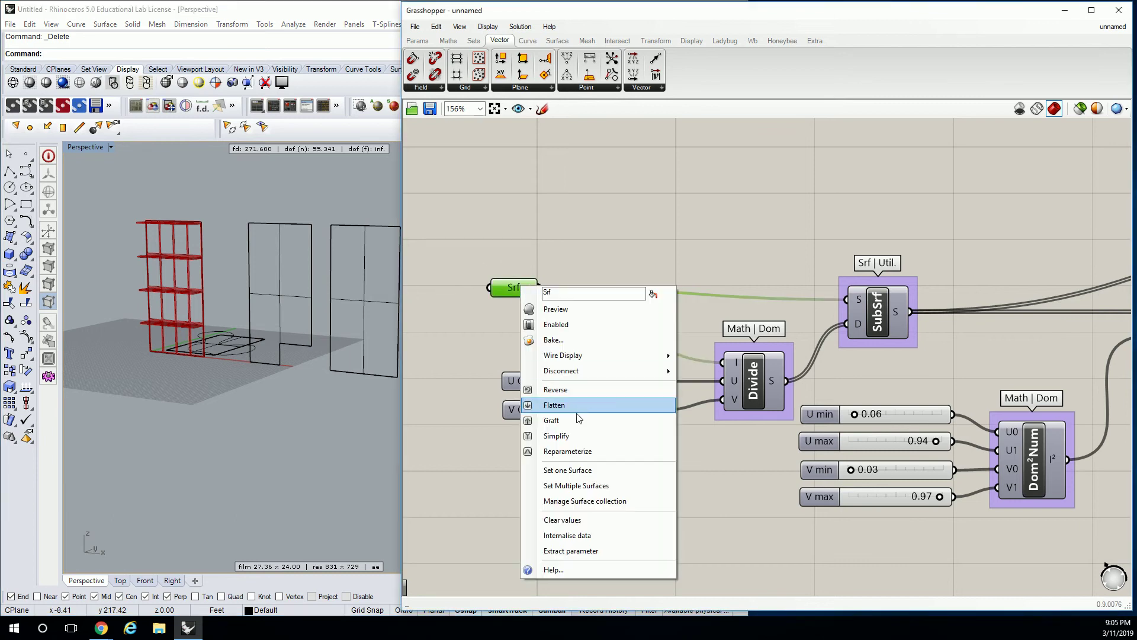
click(579, 470)
click(293, 296)
scroll(312, 361, up, 3)
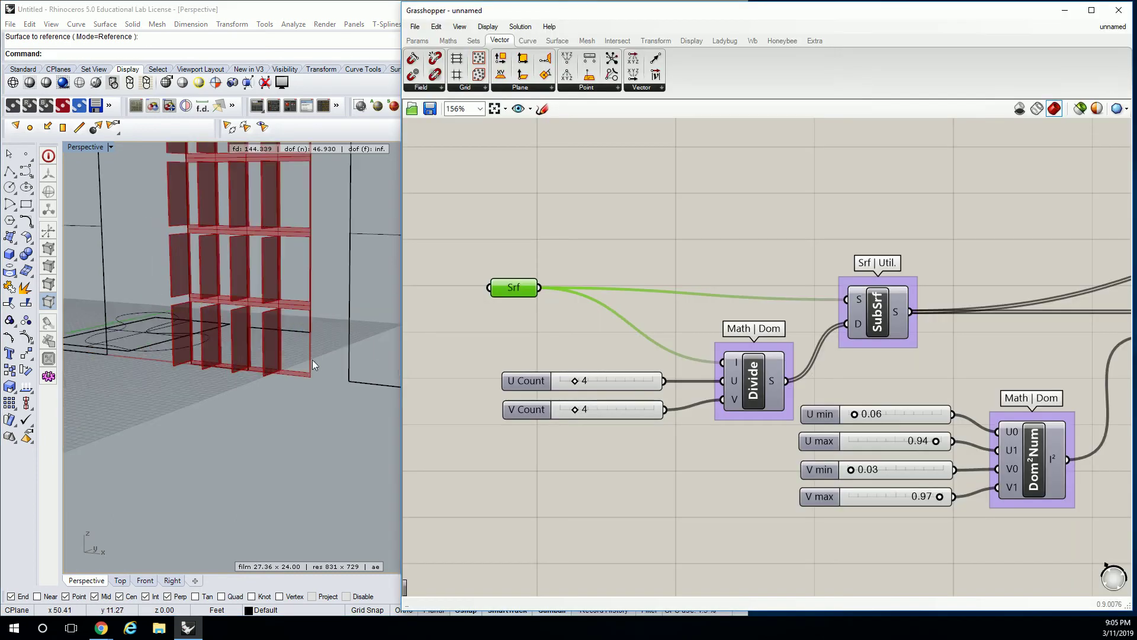
scroll(312, 360, up, 3)
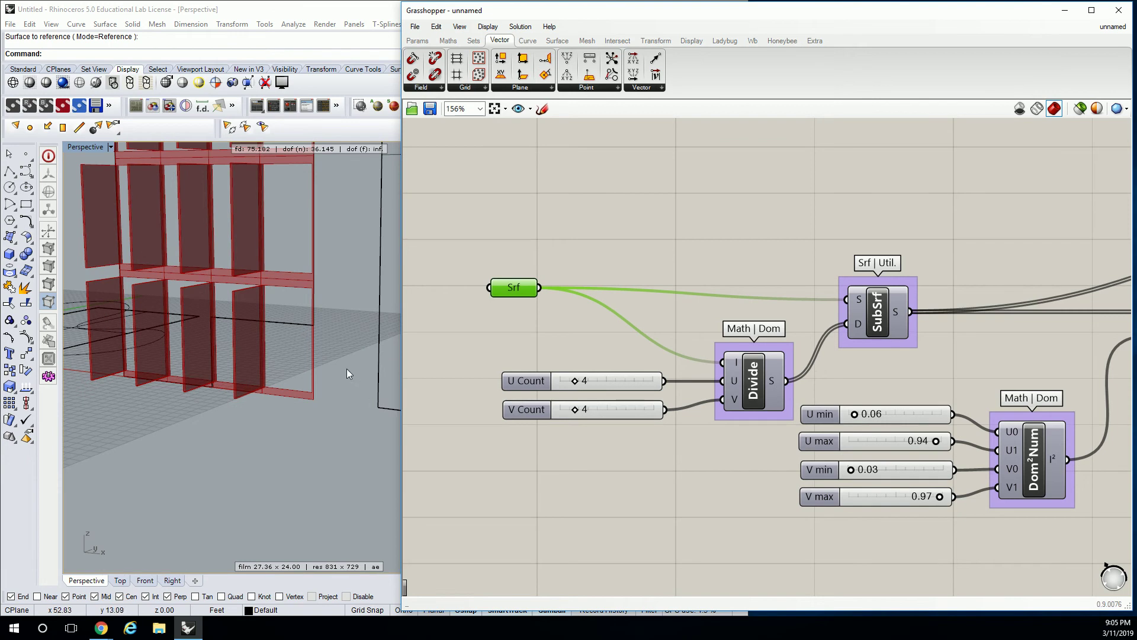
scroll(347, 368, down, 2)
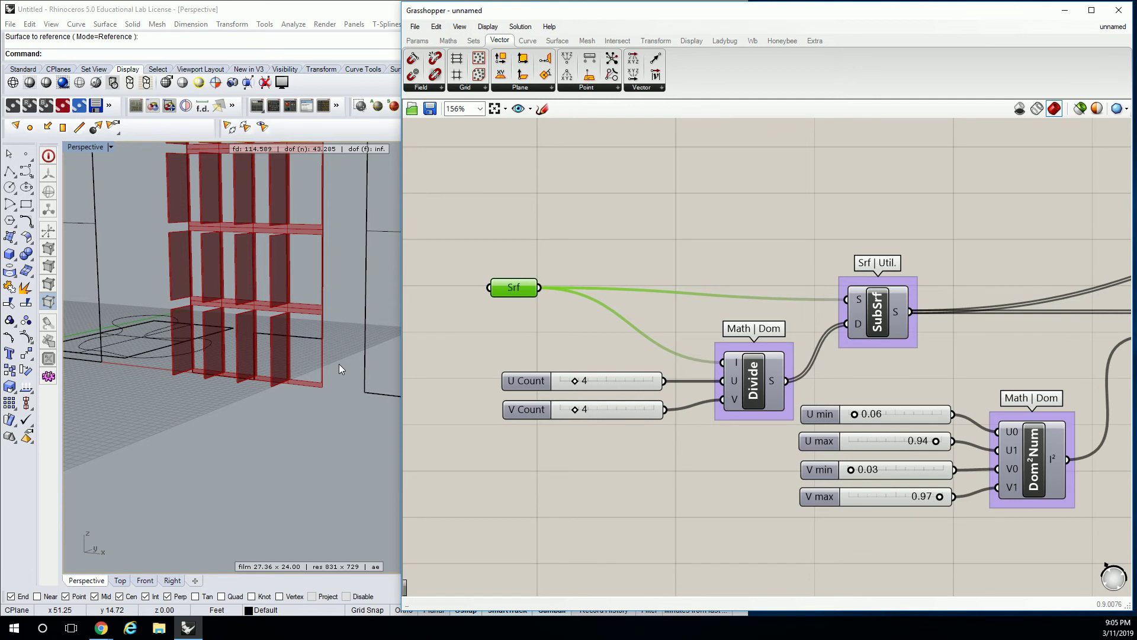
Undo the deletion of the cutting box and deselect it
click(339, 363)
key(ctrl+z)
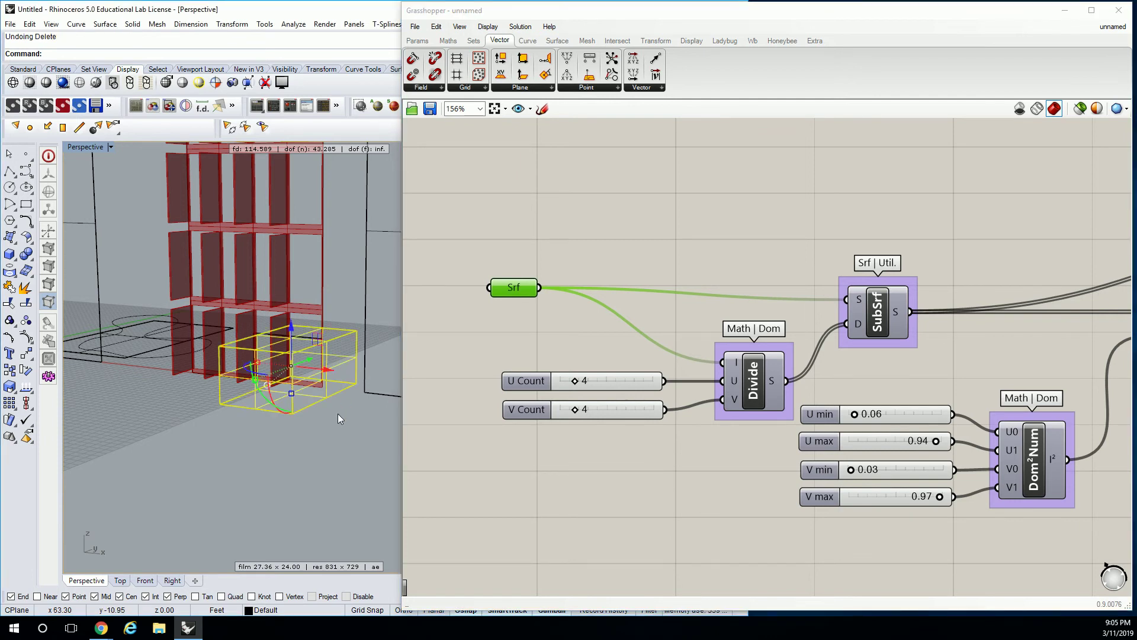
key(Escape)
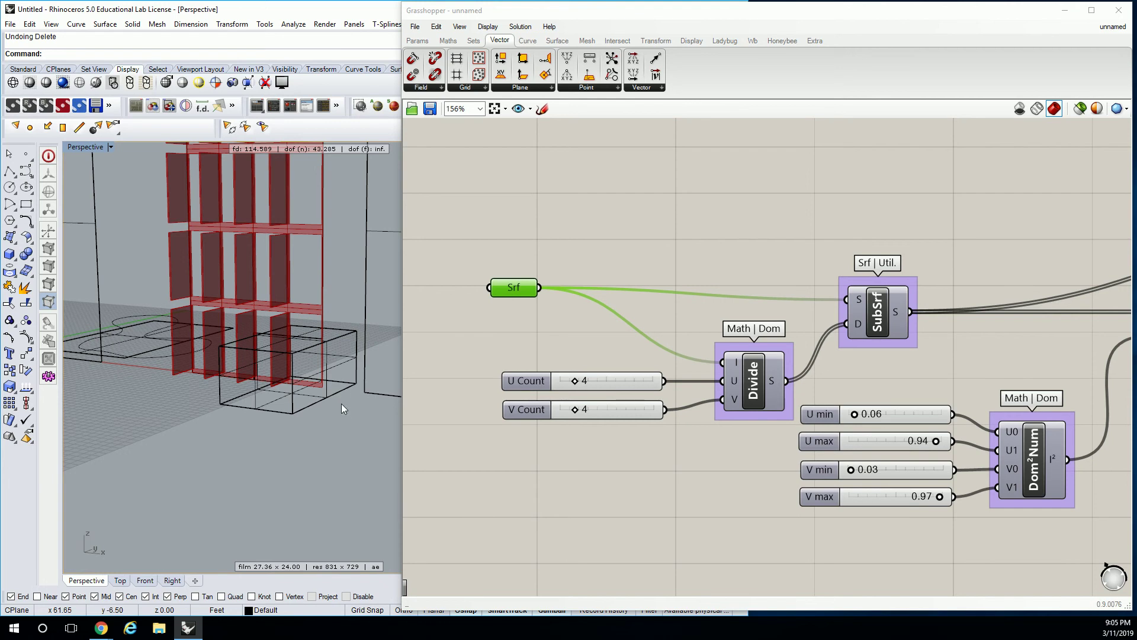
Undo the trim on the middle surface and delete that surface from the Rhino model
key(ctrl+z)
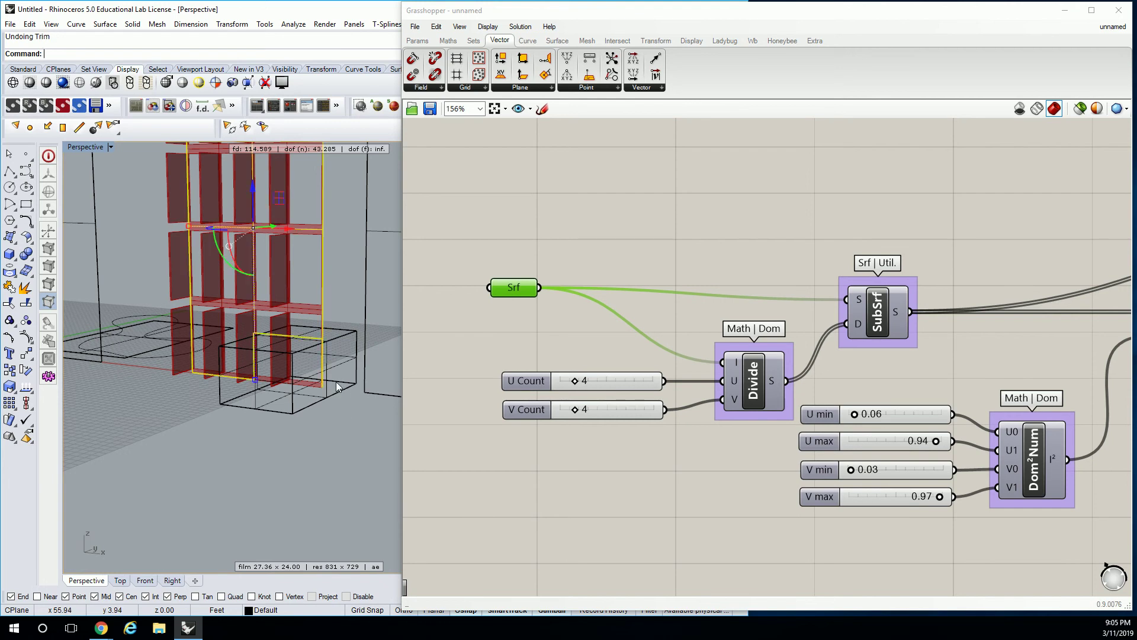
key(Escape)
click(321, 308)
key(Delete)
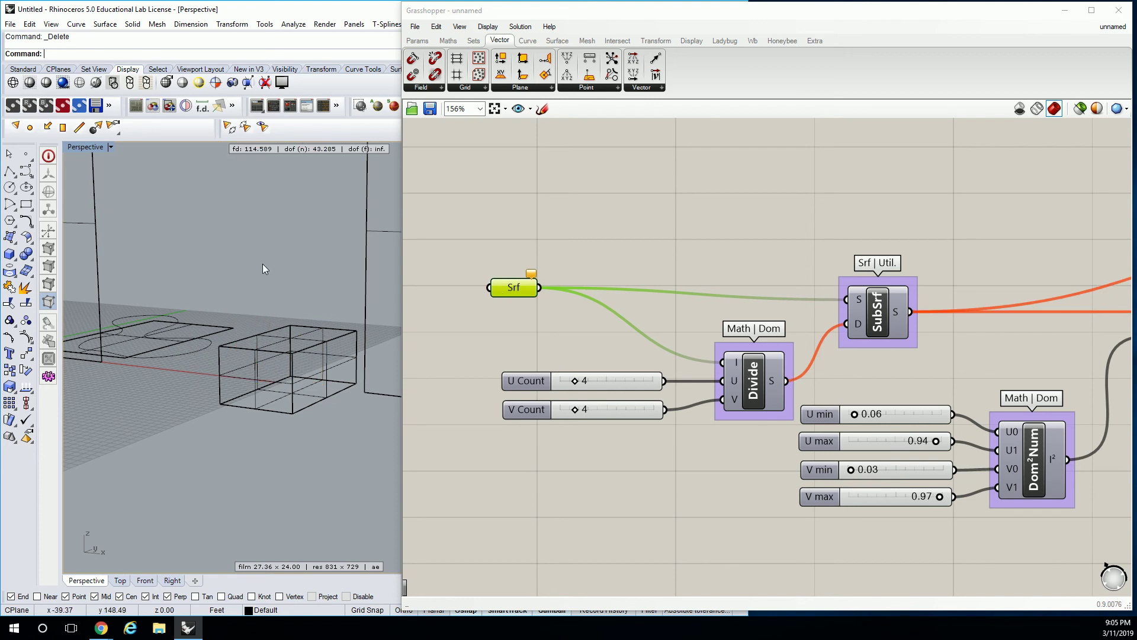
Set the Srf parameter to reference the upright surface standing at the origin and inspect the shelf generated on it
scroll(262, 264, down, 3)
right_click(521, 287)
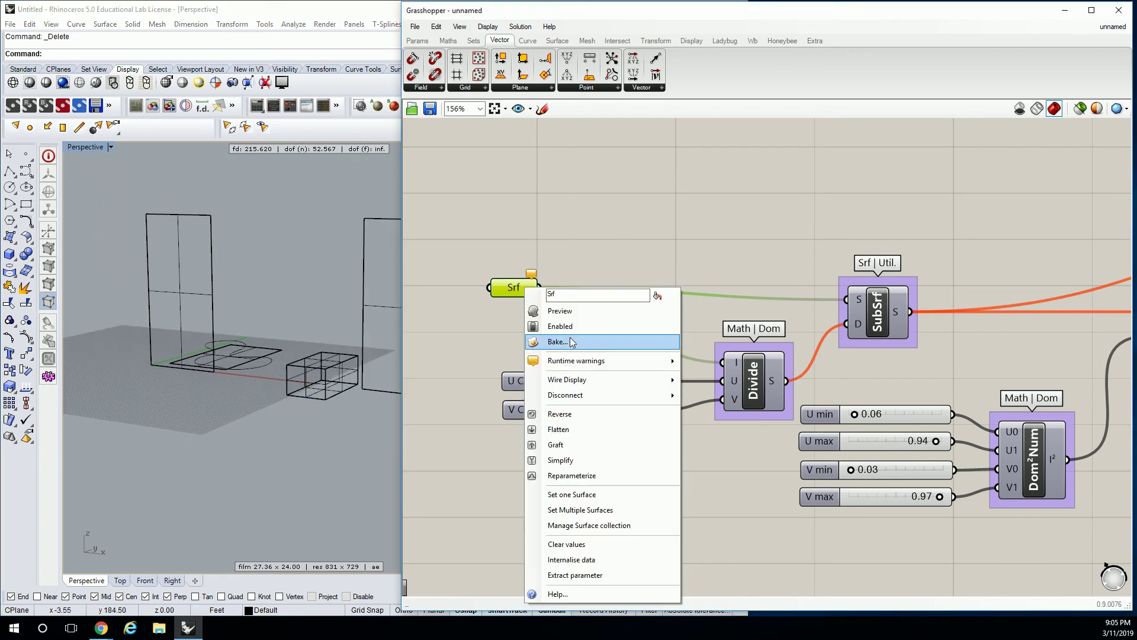
click(592, 493)
click(193, 289)
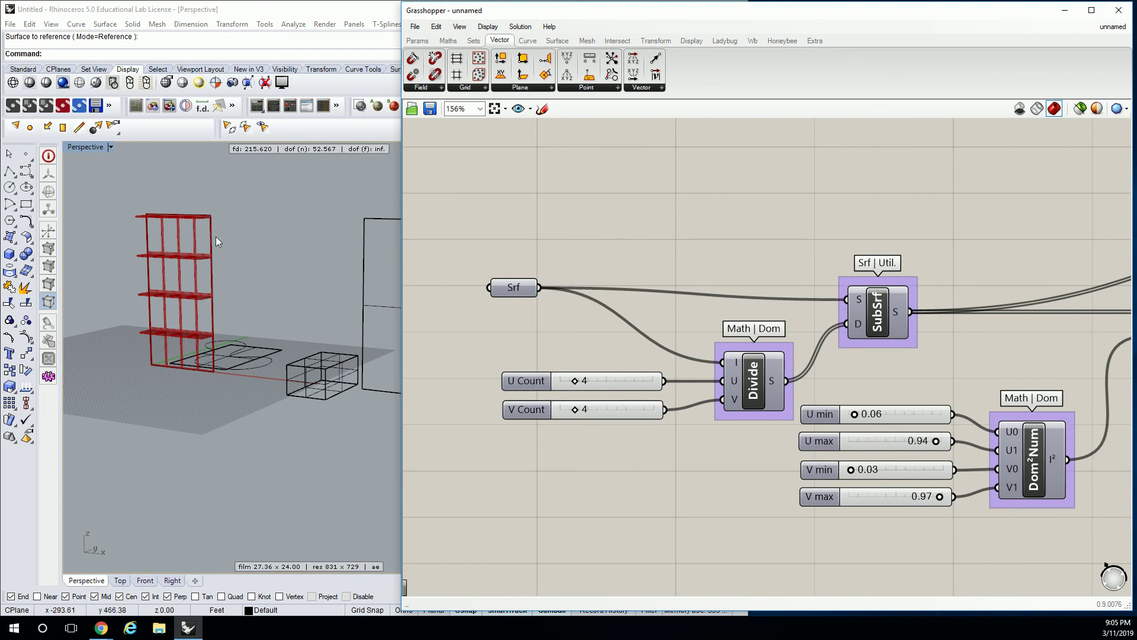
scroll(233, 251, up, 4)
shift+right_drag(196, 251, 284, 257)
scroll(283, 258, up, 2)
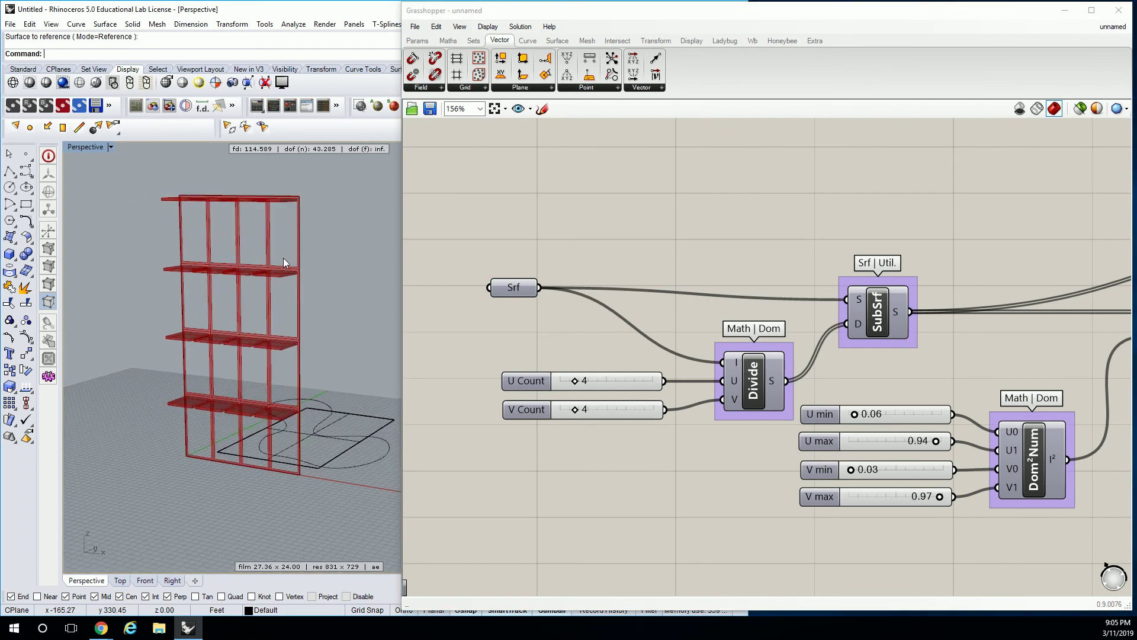
Examine the downstream part of the shelf definition, through the amplitude component to the final extrusion
scroll(941, 225, down, 5)
right_drag(971, 242, 720, 295)
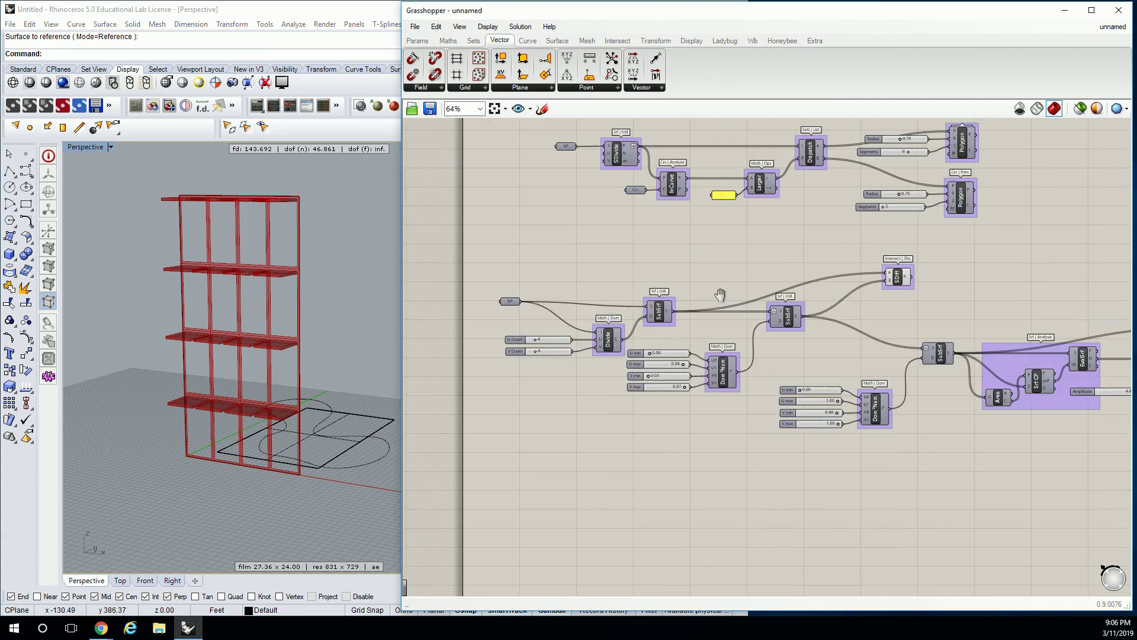
right_drag(1056, 311, 812, 300)
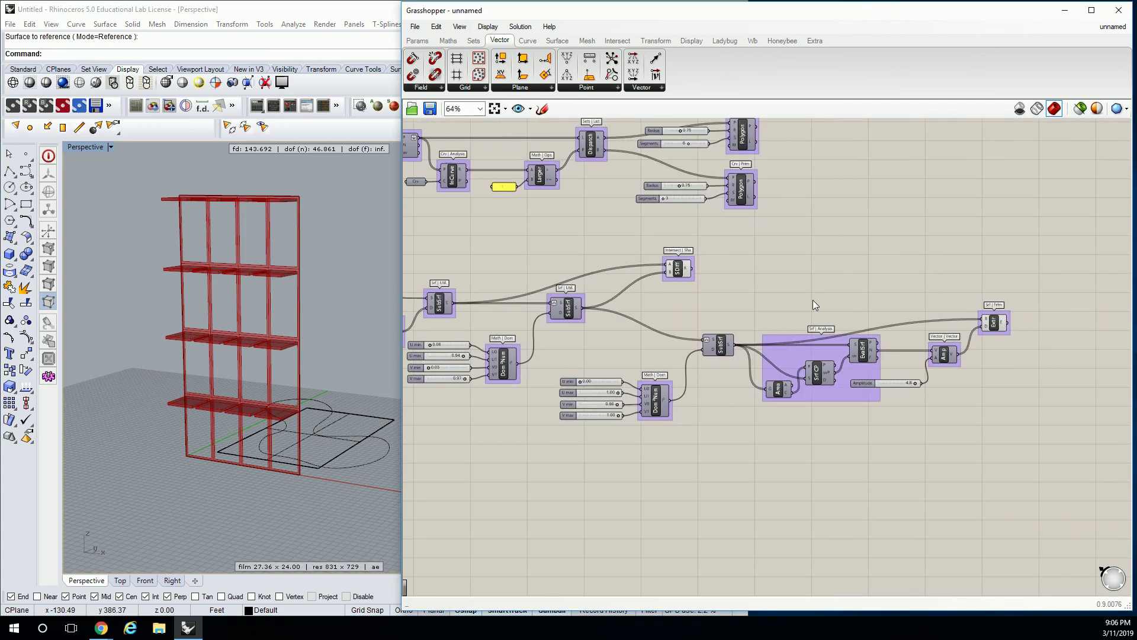